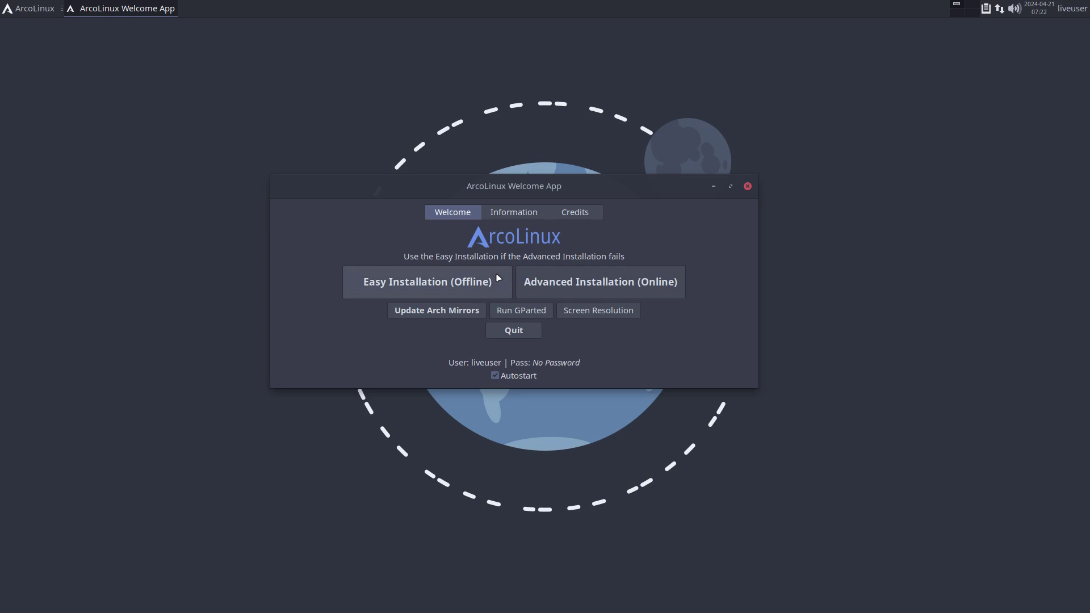
Step: Start the offline Easy Installation and move the bootloader choice dialog aside
{"action": "left_click", "coordinate": [448, 284]}
{"action": "mouse_move", "coordinate": [486, 268]}
{"action": "left_mouse_down"}
{"action": "mouse_move", "coordinate": [727, 246]}
{"action": "mouse_move", "coordinate": [623, 229]}
{"action": "mouse_move", "coordinate": [493, 253]}
{"action": "left_mouse_up"}
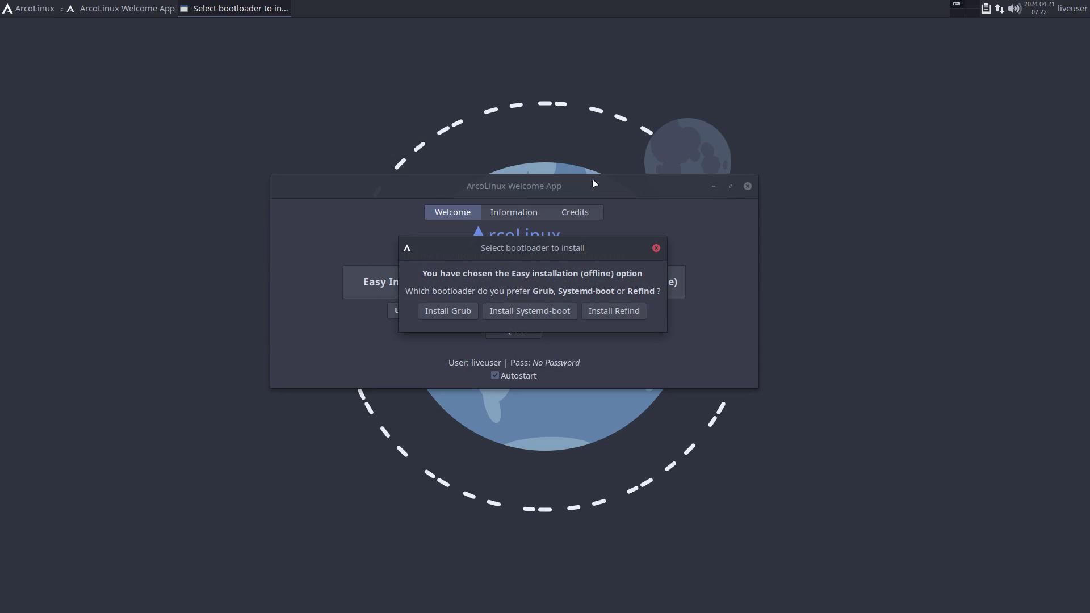
{"action": "left_click_drag", "start_coordinate": [580, 253], "coordinate": [535, 265]}
{"action": "left_click_drag", "start_coordinate": [598, 275], "coordinate": [595, 349]}
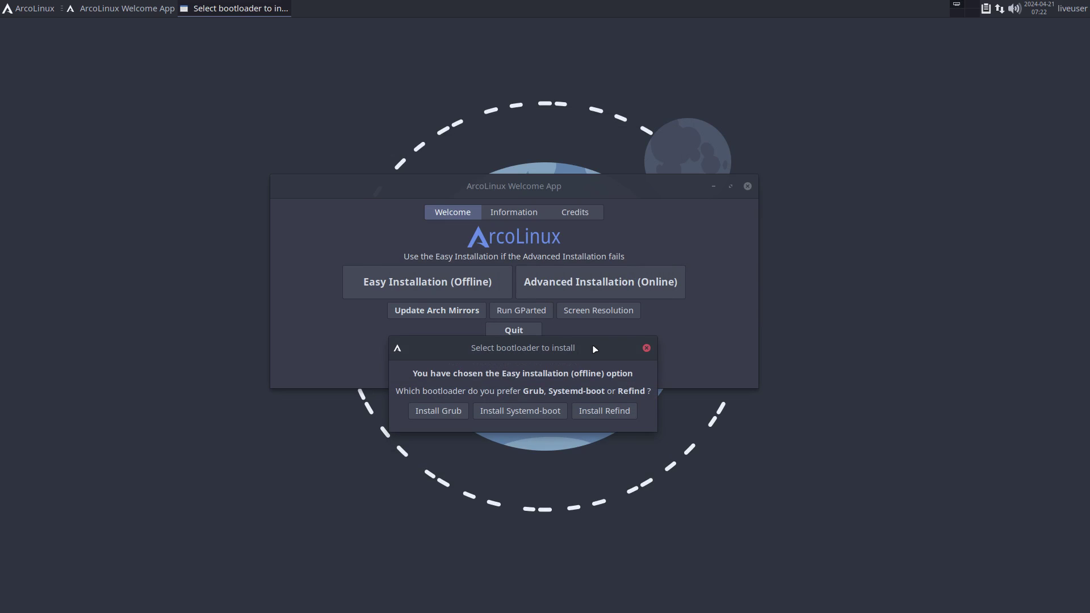
Step: Close the accidentally opened file manager and reposition the bootloader dialog
{"action": "key", "text": "super+shift+Return"}
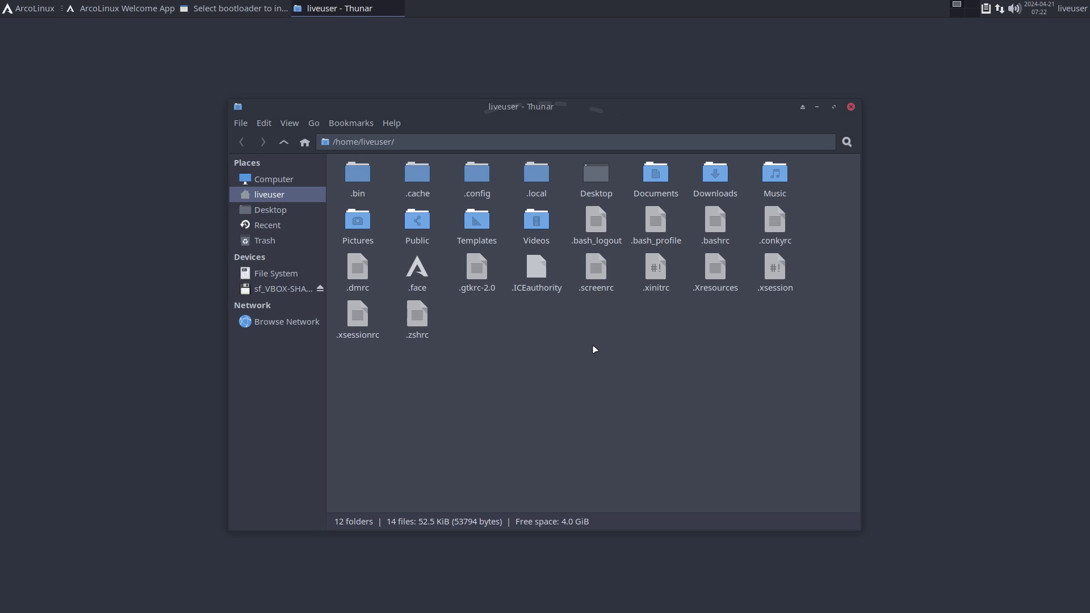
{"action": "left_click", "coordinate": [850, 107]}
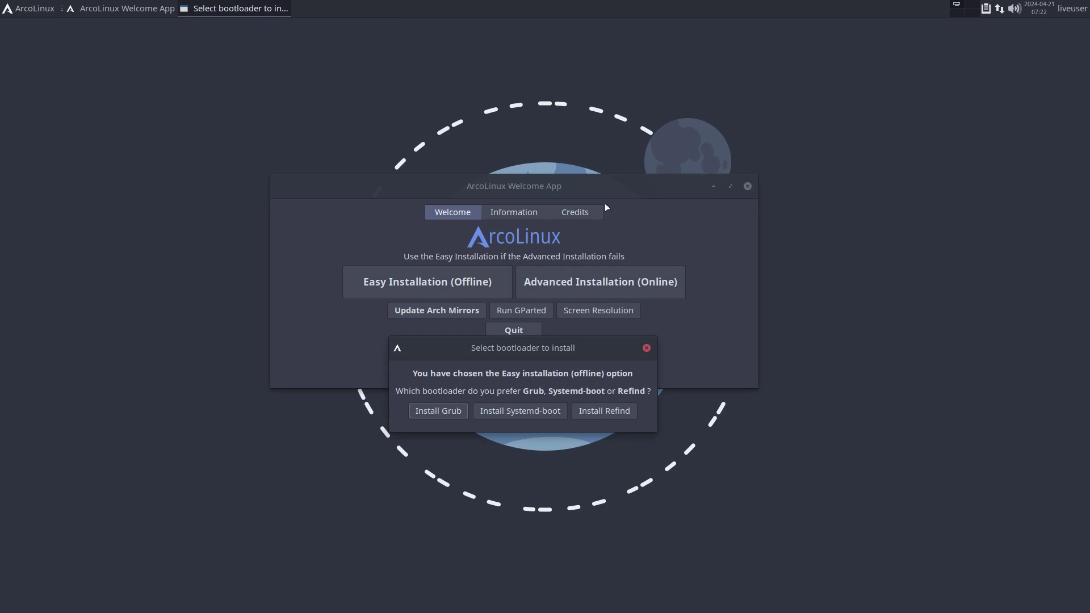
{"action": "left_click_drag", "start_coordinate": [525, 347], "coordinate": [494, 265]}
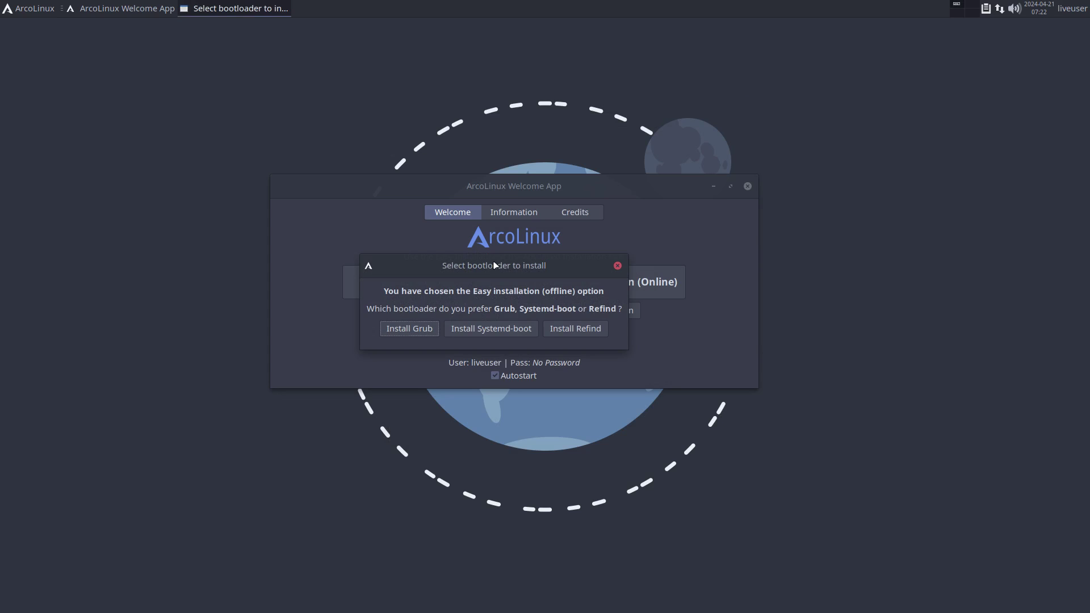
Step: Bring the bootloader dialog forward and move it below the welcome window
{"action": "key", "text": "alt+Tab"}
{"action": "key", "text": "alt+Tab"}
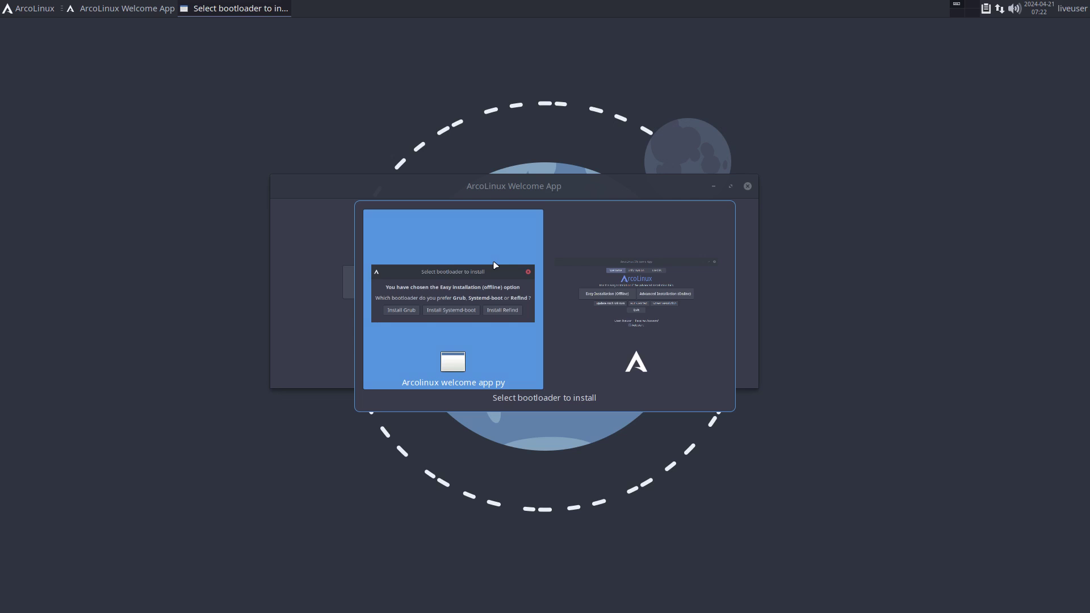
{"action": "key", "text": "alt+Tab"}
{"action": "key", "text": "alt+Tab"}
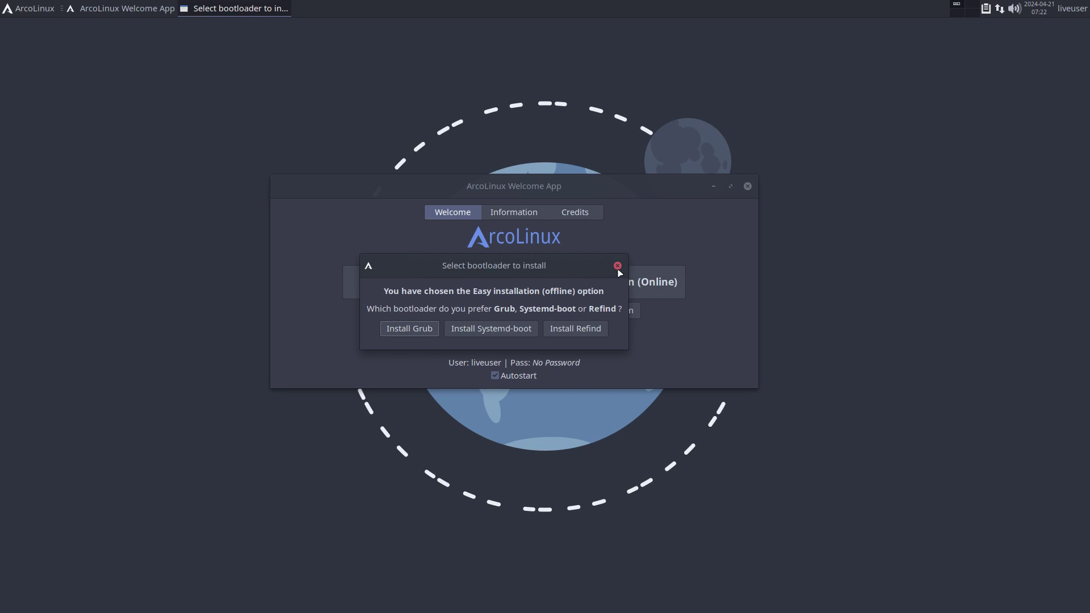
{"action": "left_click_drag", "start_coordinate": [515, 265], "coordinate": [522, 402]}
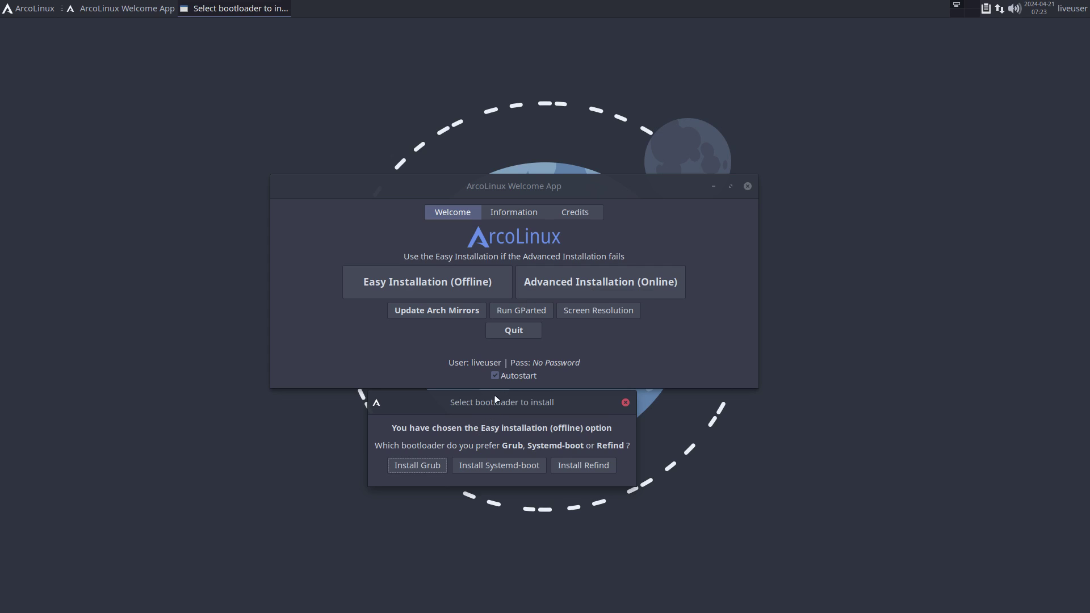
{"action": "left_click_drag", "start_coordinate": [495, 399], "coordinate": [504, 328]}
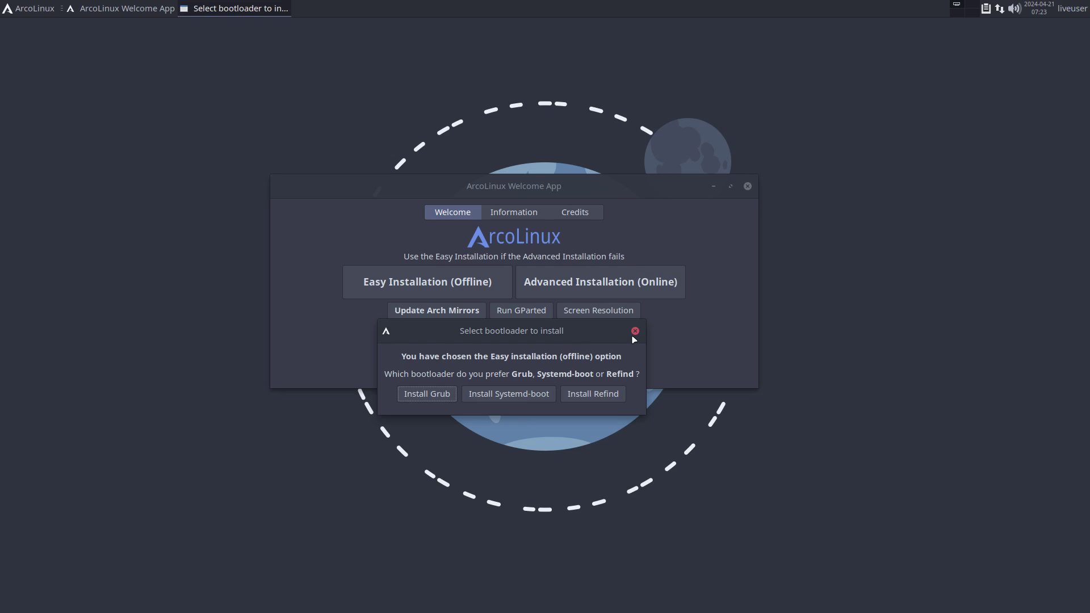
Step: Dismiss the bootloader prompt without choosing Grub, Systemd-boot or Refind, and close the Welcome App
{"action": "left_click_drag", "start_coordinate": [557, 330], "coordinate": [545, 293]}
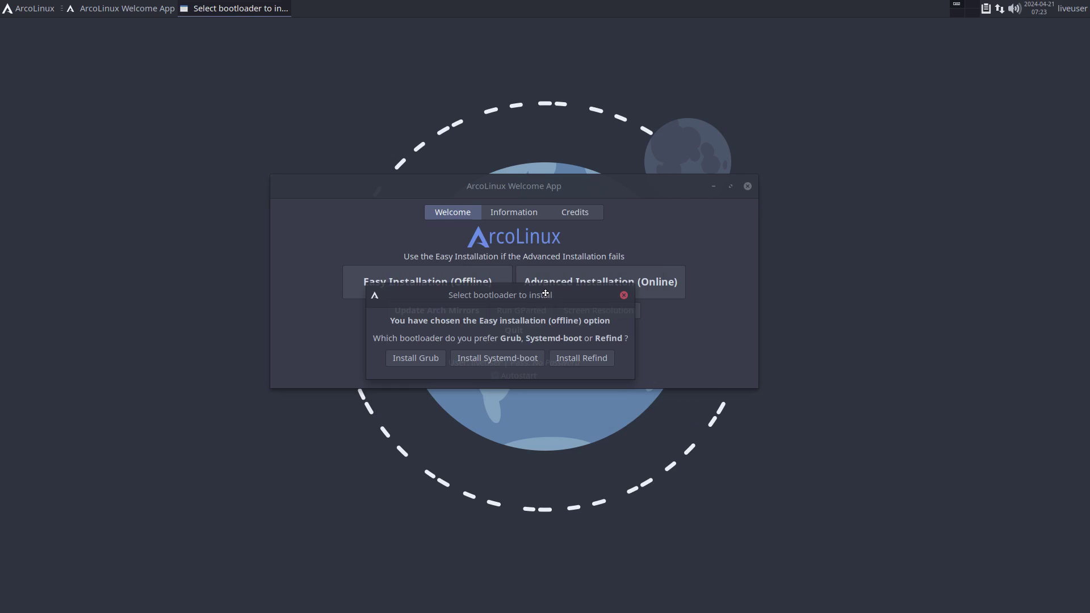
{"action": "left_click", "coordinate": [623, 295]}
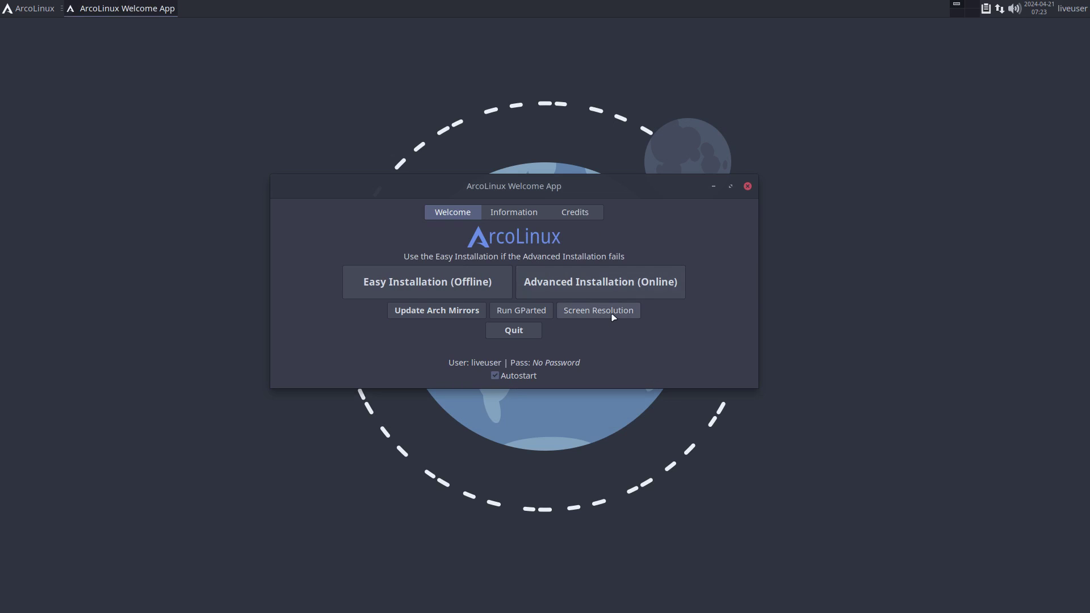
{"action": "left_click", "coordinate": [747, 187]}
Step: Launch Install ArcoLinux from the Whisker Menu's System category
{"action": "left_click", "coordinate": [23, 12]}
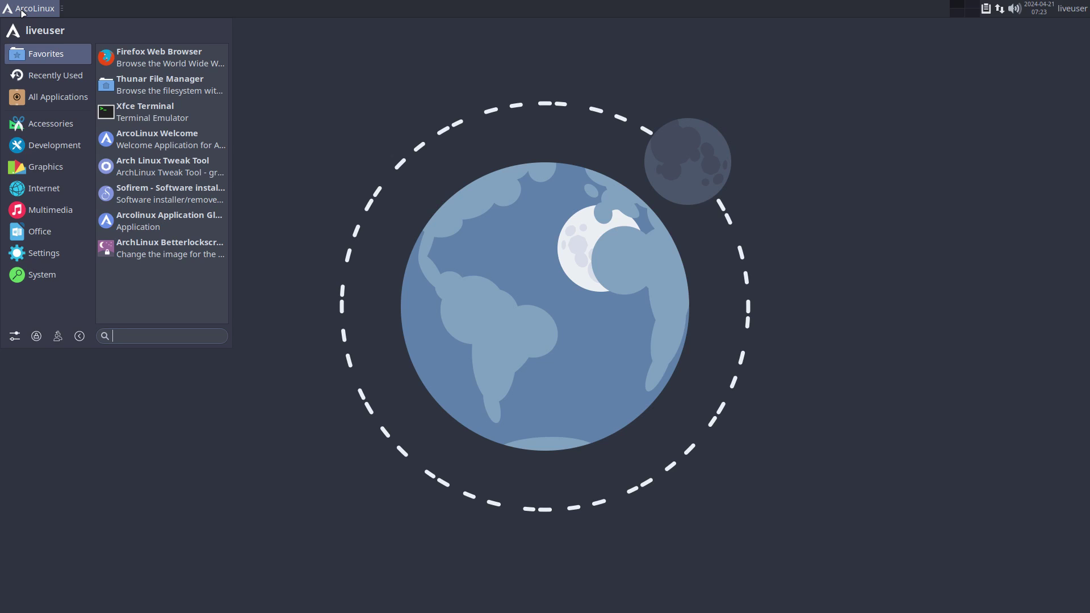
{"action": "mouse_move", "coordinate": [66, 251]}
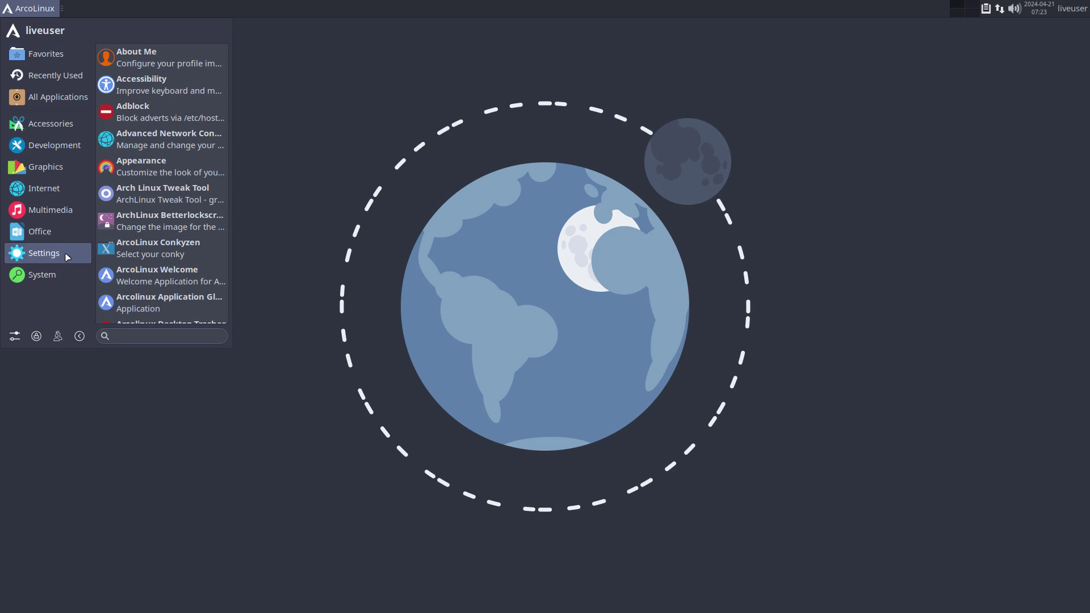
{"action": "scroll", "coordinate": [165, 256], "scroll_direction": "down", "scroll_amount": 9}
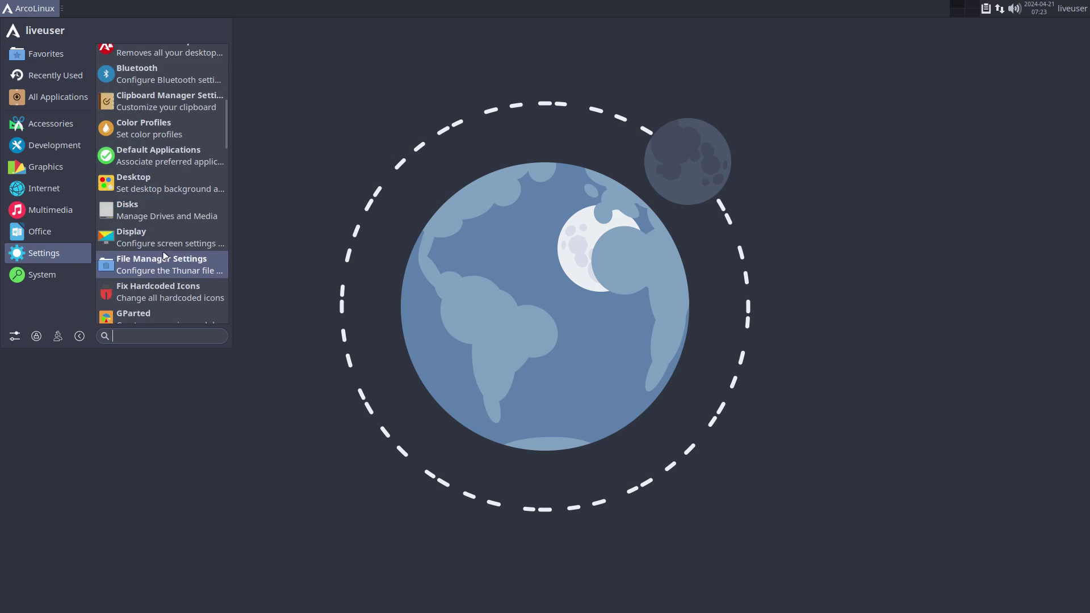
{"action": "scroll", "coordinate": [165, 255], "scroll_direction": "down", "scroll_amount": 20}
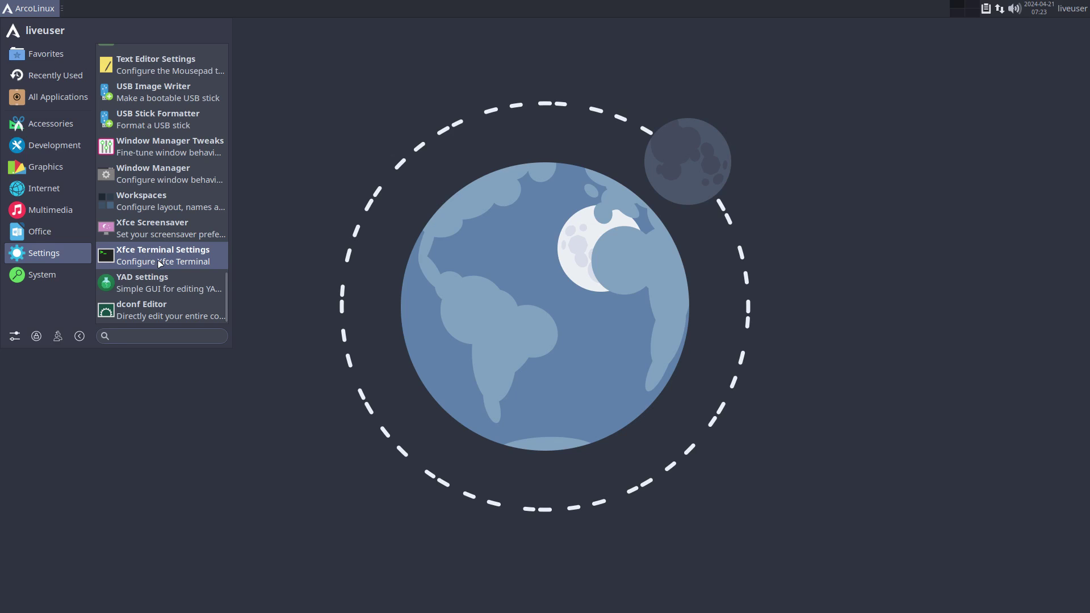
{"action": "mouse_move", "coordinate": [51, 274]}
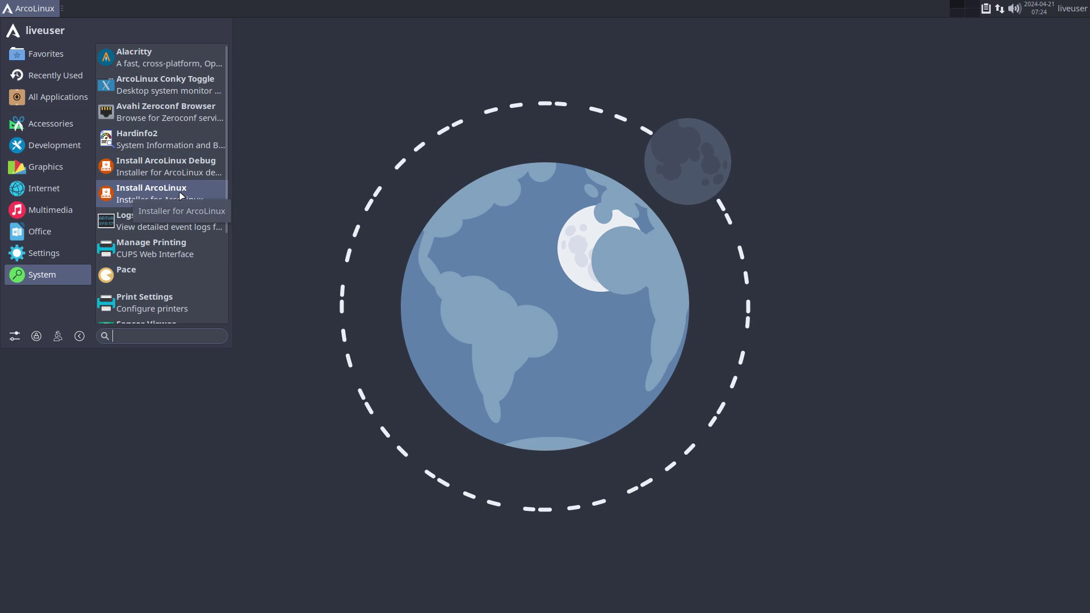
{"action": "left_click", "coordinate": [196, 173]}
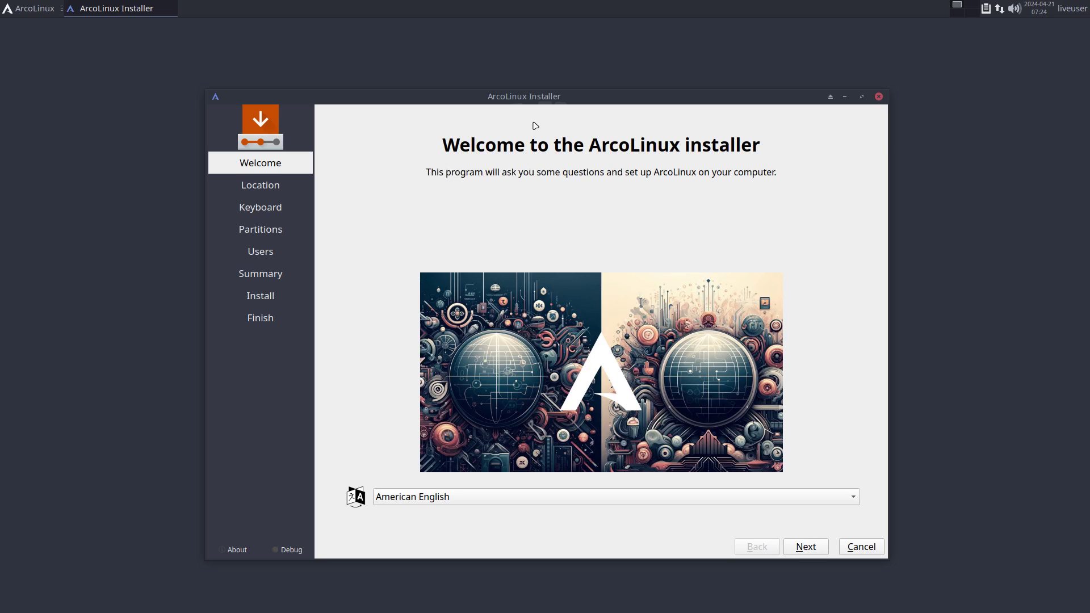
Step: Pass the Welcome page, keep the Europe/Brussels time zone, and select the Belgian keyboard layout
{"action": "left_click_drag", "start_coordinate": [559, 95], "coordinate": [540, 72]}
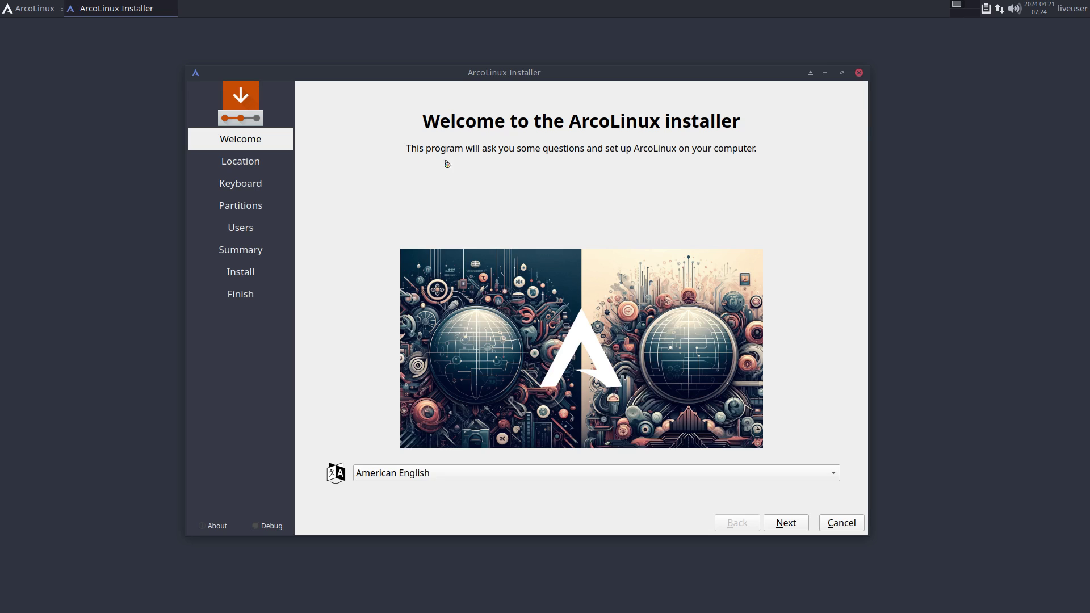
{"action": "left_click", "coordinate": [776, 526]}
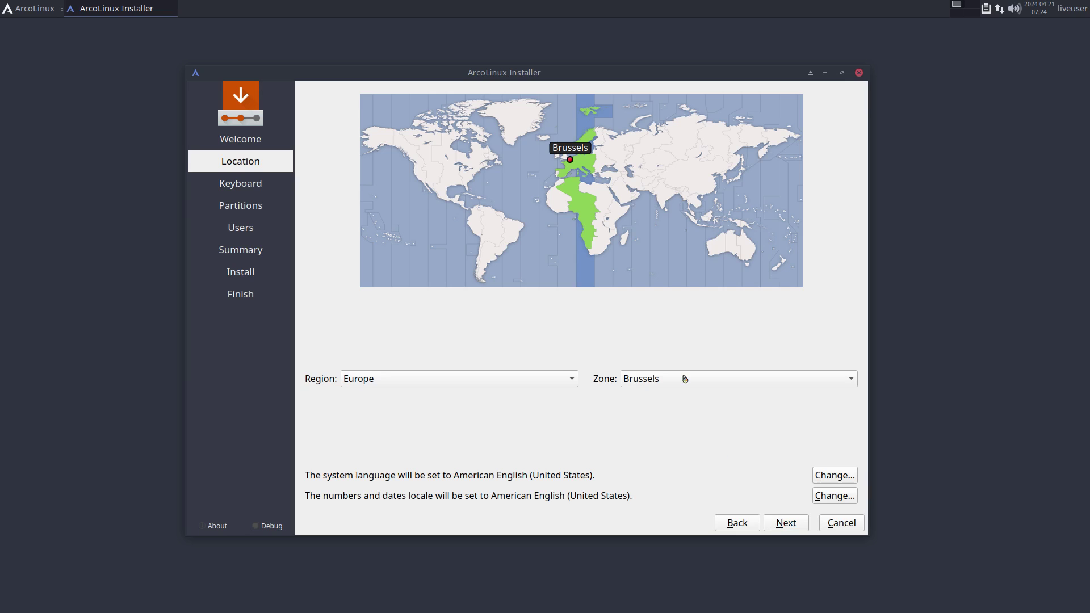
{"action": "left_click", "coordinate": [782, 523]}
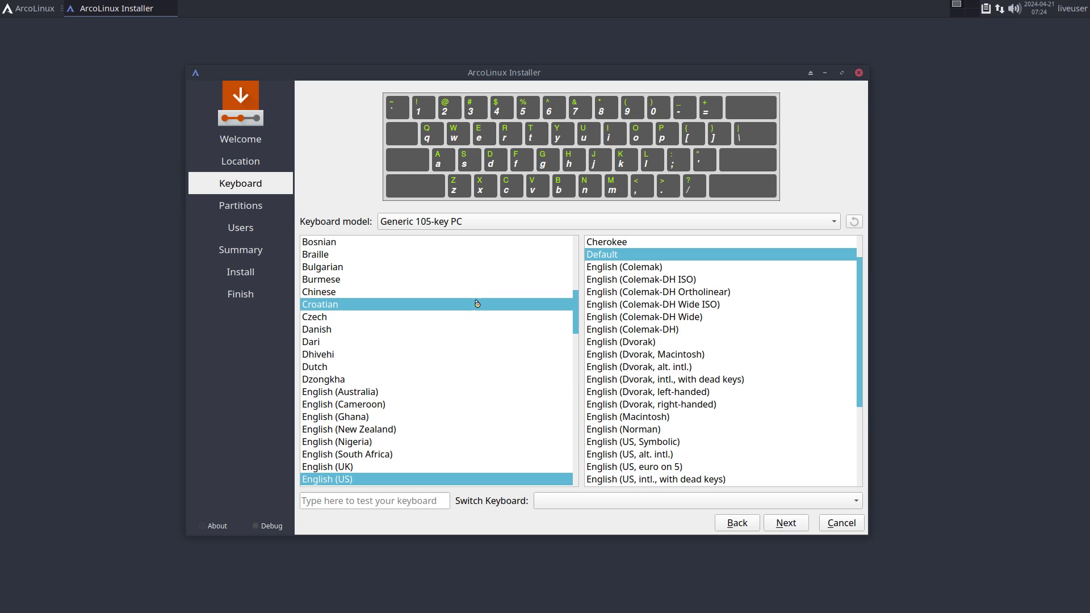
{"action": "scroll", "coordinate": [475, 297], "scroll_direction": "up", "scroll_amount": 2}
{"action": "left_click", "coordinate": [392, 296]}
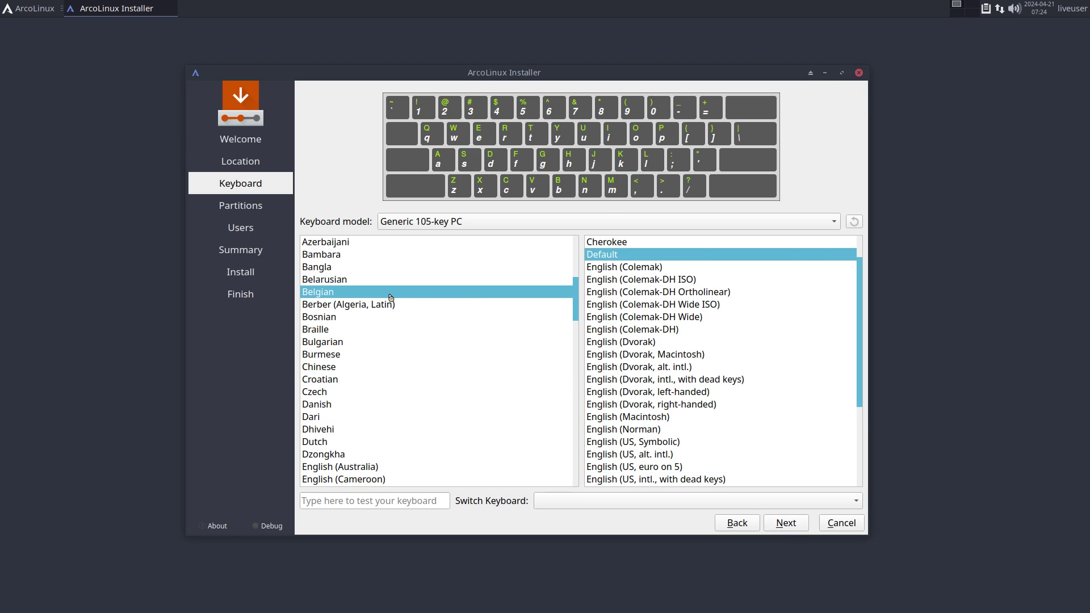
Step: Choose Erase disk with Swap (with Hibernate) partitioning
{"action": "left_click", "coordinate": [792, 527]}
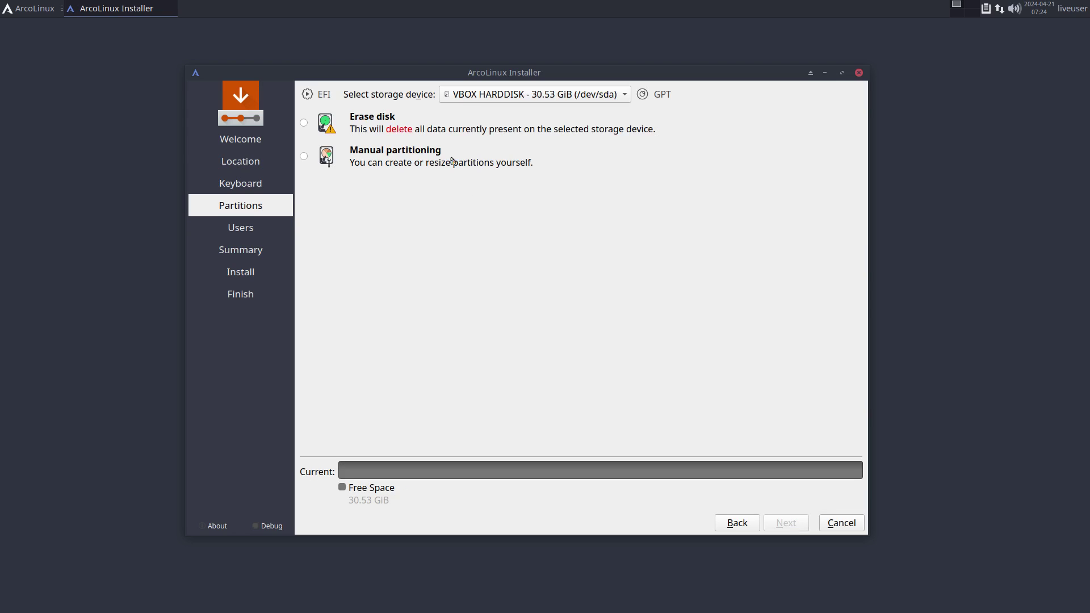
{"action": "left_click", "coordinate": [423, 134]}
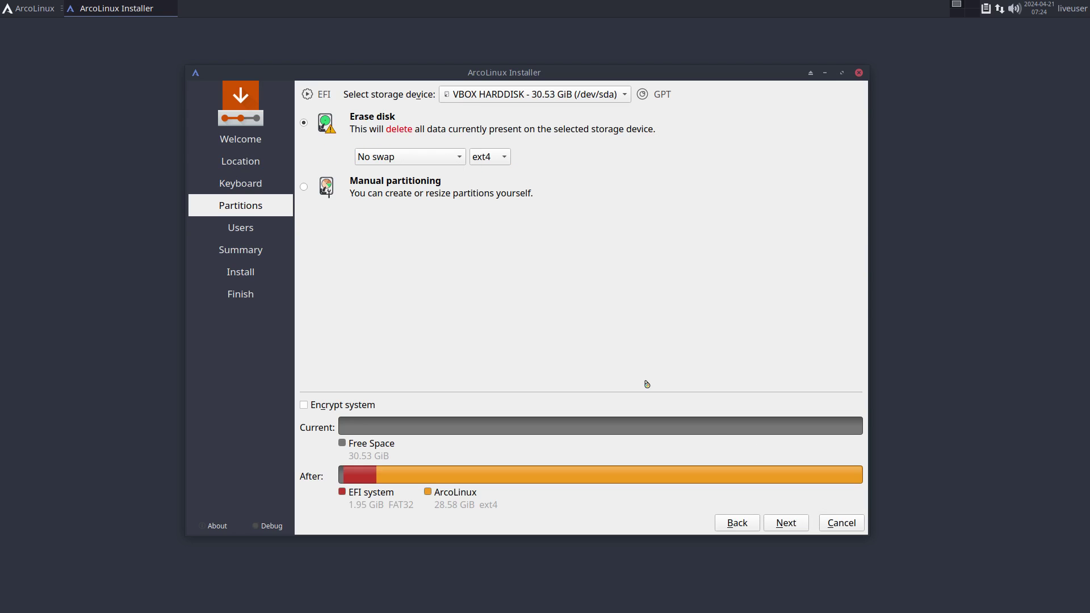
{"action": "left_click", "coordinate": [408, 158]}
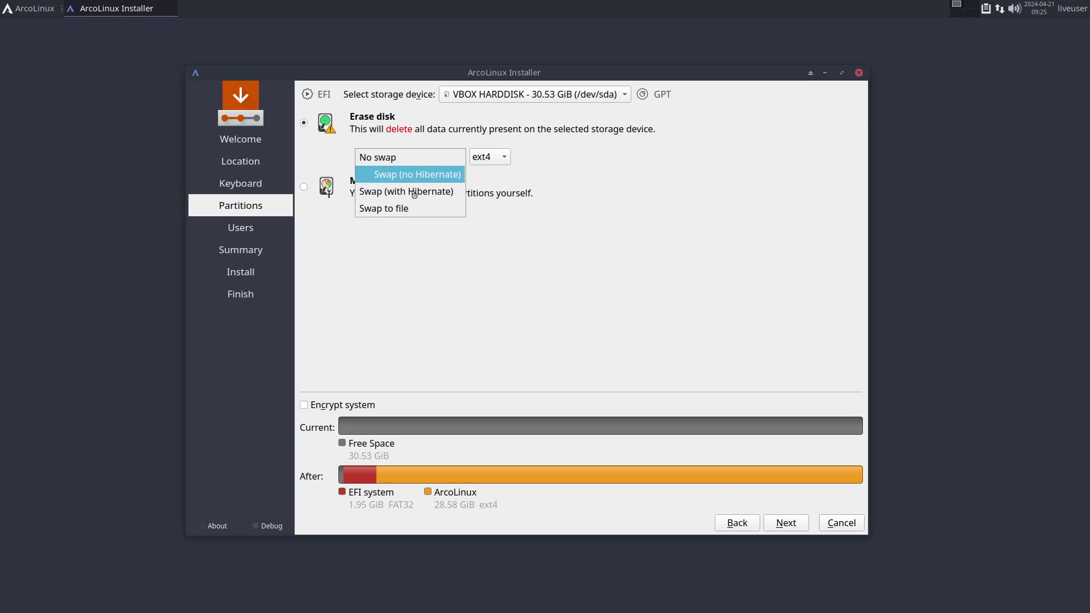
{"action": "left_click", "coordinate": [404, 190]}
{"action": "left_click", "coordinate": [786, 523]}
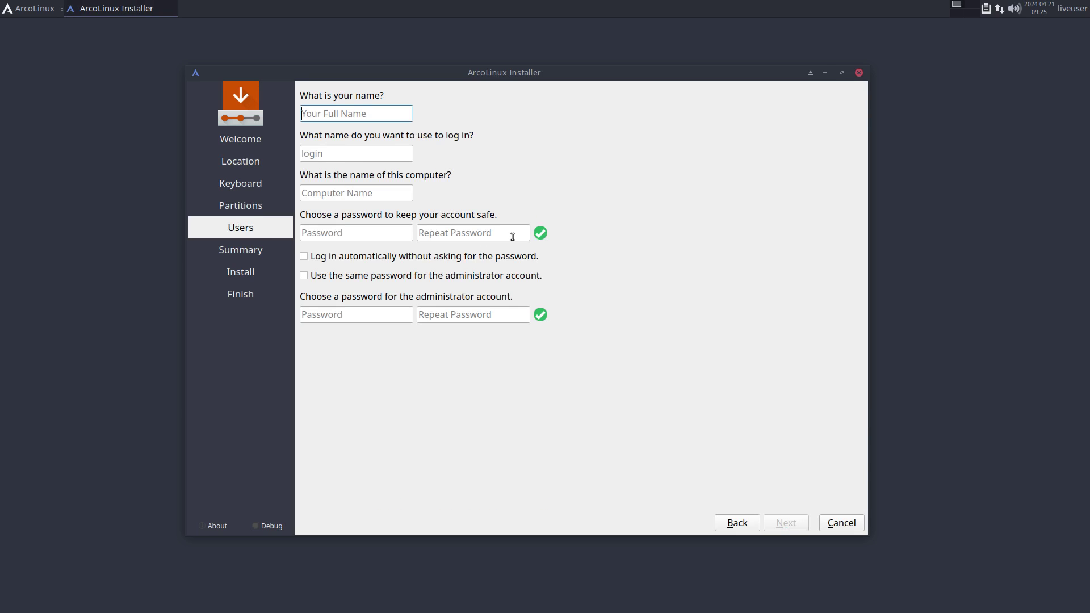
Step: Enter the user name and password, enable auto-login, and reuse the password for administrator
{"action": "key", "text": "Tab"}
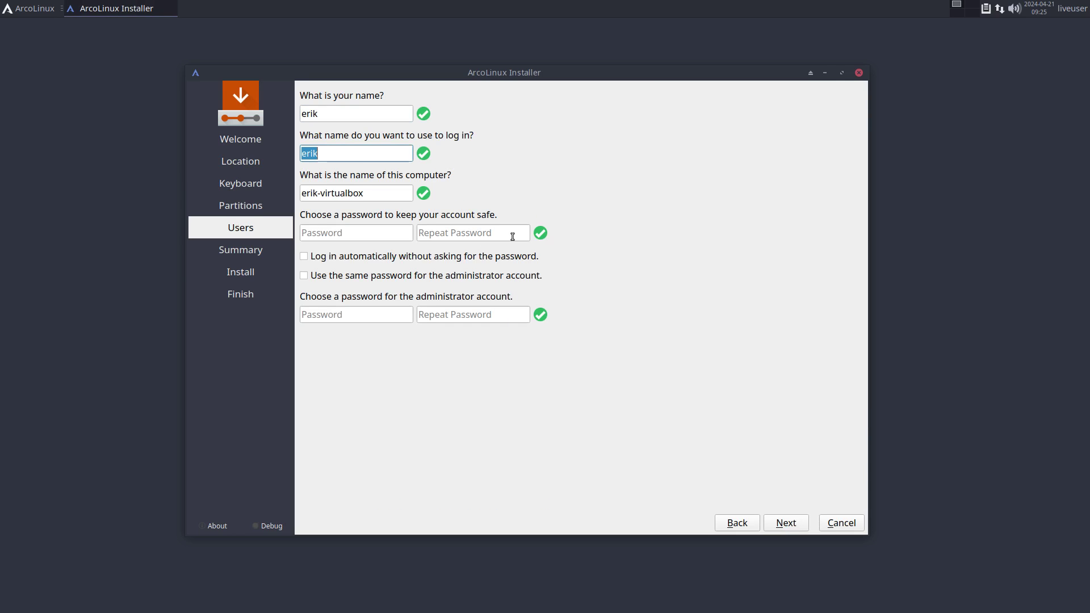
{"action": "key", "text": "Tab"}
{"action": "key", "text": "Tab"}
{"action": "key", "text": "Tab"}
{"action": "key", "text": "Tab"}
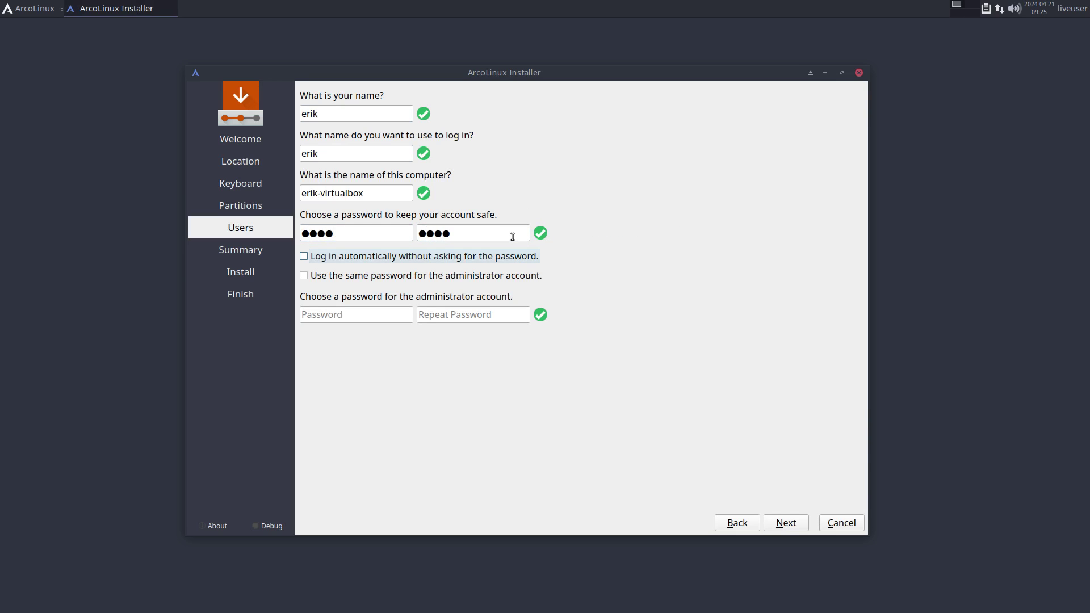
{"action": "key", "text": "Tab"}
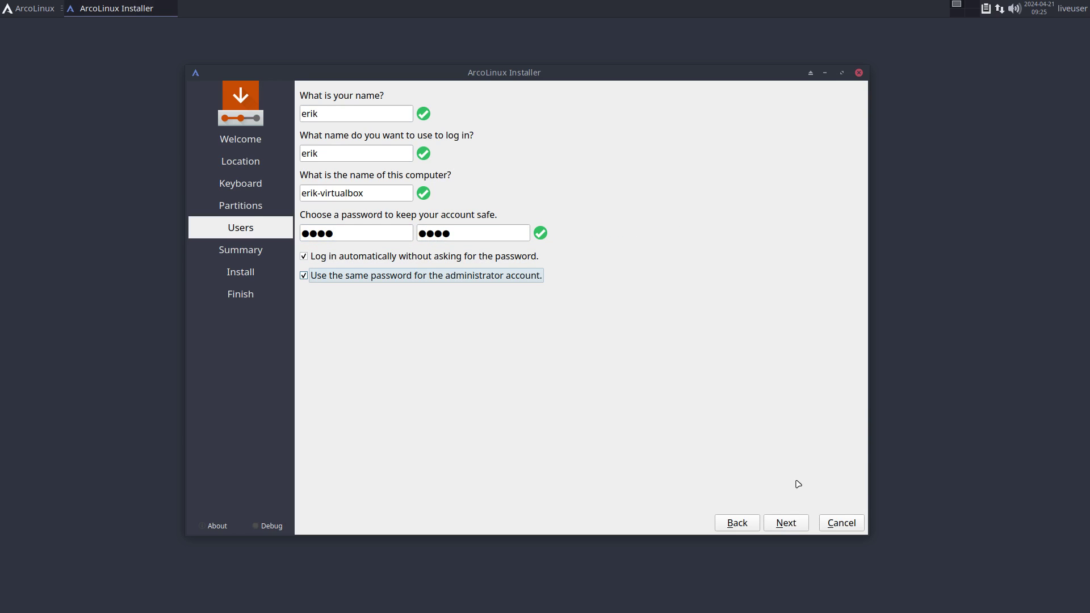
Step: Confirm the summary and begin the installation with Install Now
{"action": "left_click", "coordinate": [795, 524]}
{"action": "left_click", "coordinate": [794, 523]}
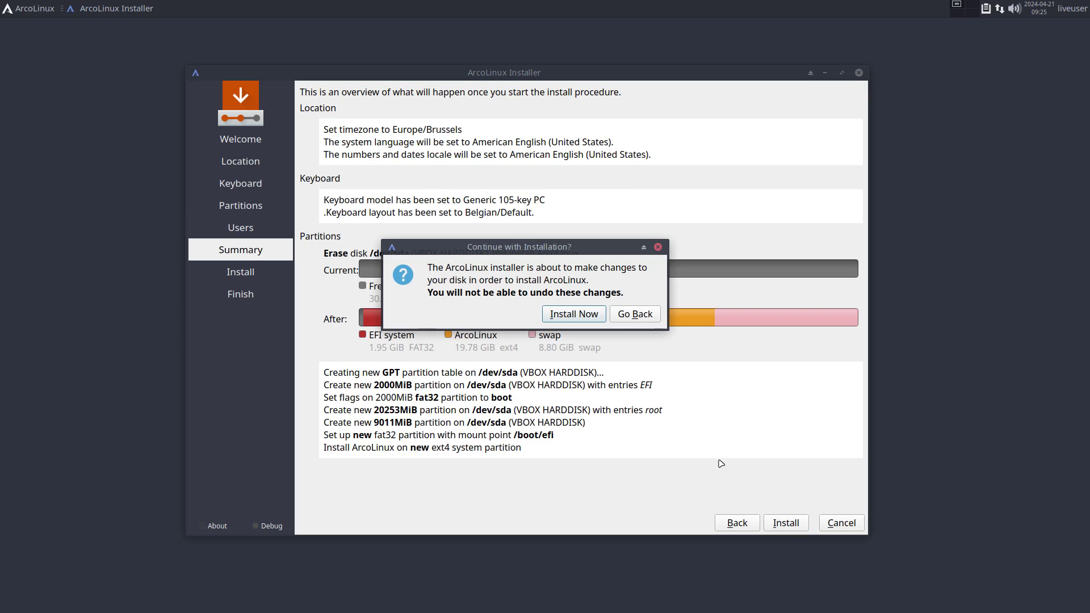
{"action": "left_click", "coordinate": [589, 316]}
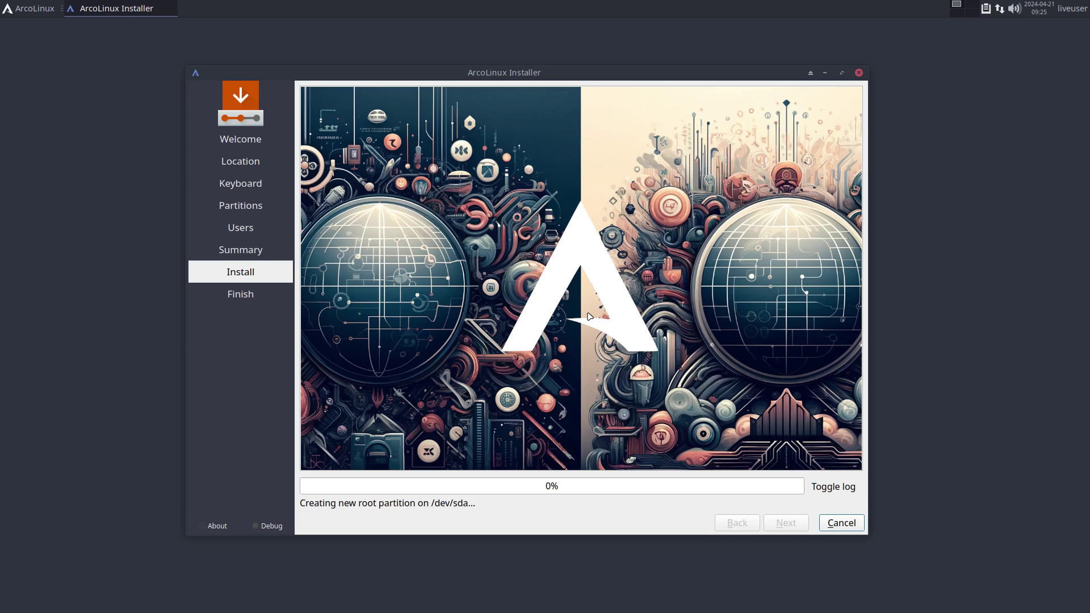
Step: Switch between the install log and slideshow until Calamares shows All done
{"action": "left_click", "coordinate": [823, 487]}
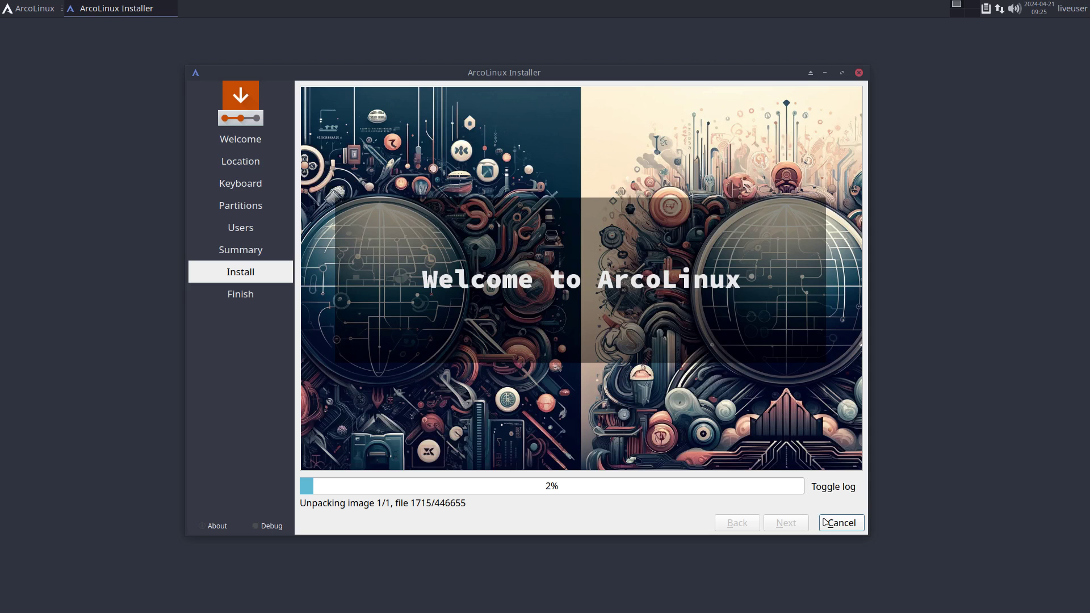
{"action": "left_click", "coordinate": [823, 487]}
{"action": "left_click", "coordinate": [850, 492]}
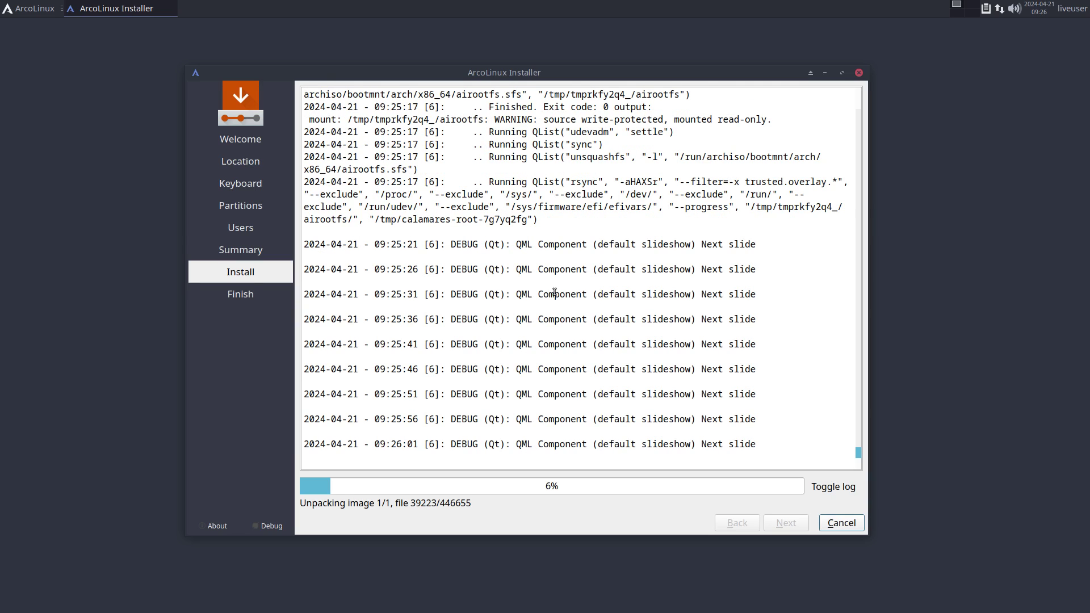
{"action": "left_click", "coordinate": [835, 492]}
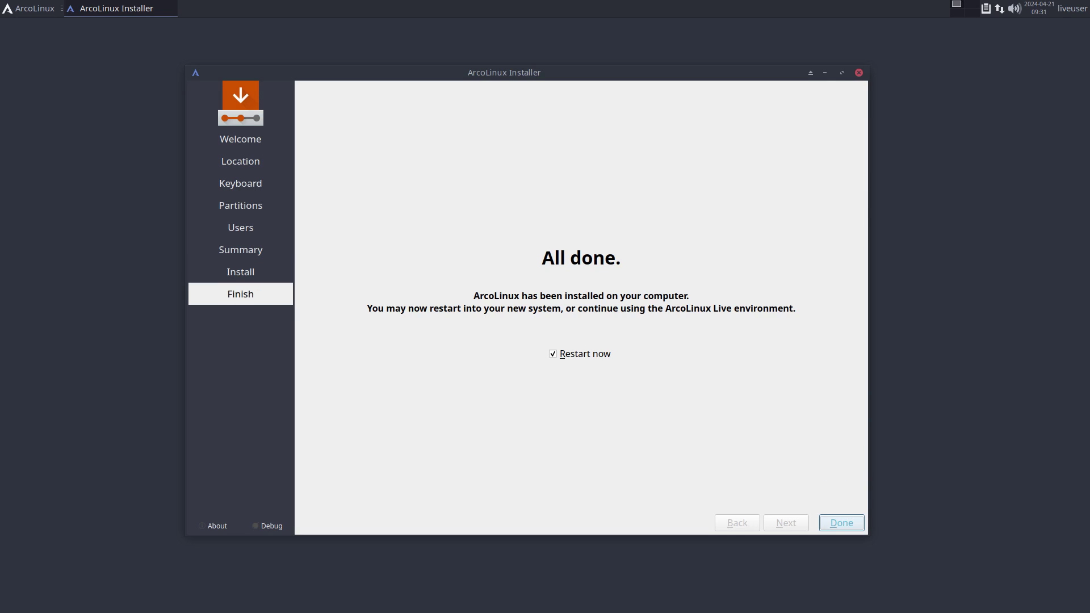
Step: Finish Calamares with Restart now ticked to reboot into the installed ArcoLinux
{"action": "left_click", "coordinate": [841, 523]}
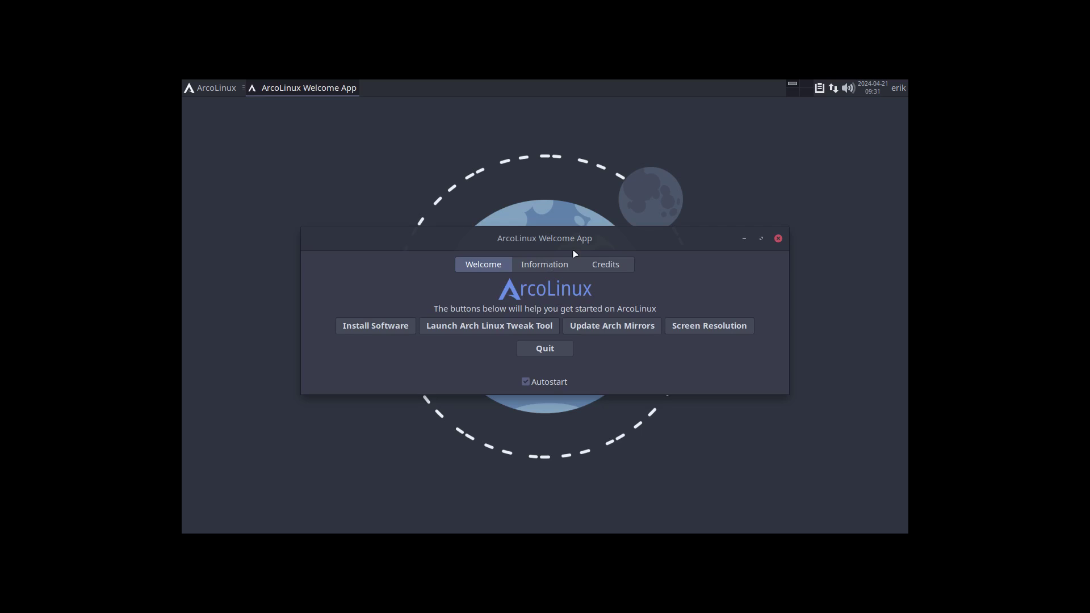
Step: Disable the Welcome App's autostart at login and close it
{"action": "left_click", "coordinate": [541, 382]}
{"action": "left_click", "coordinate": [542, 348]}
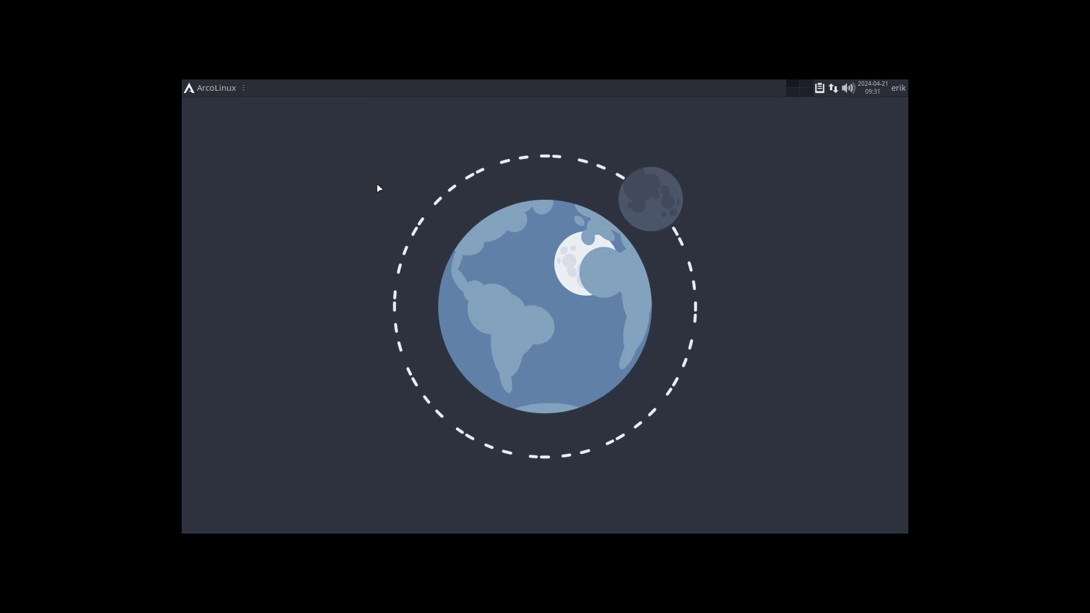
{"action": "left_click", "coordinate": [229, 90]}
Step: Set the screen resolution to 1920x1080 in Display settings and keep the configuration
{"action": "left_click", "coordinate": [196, 416]}
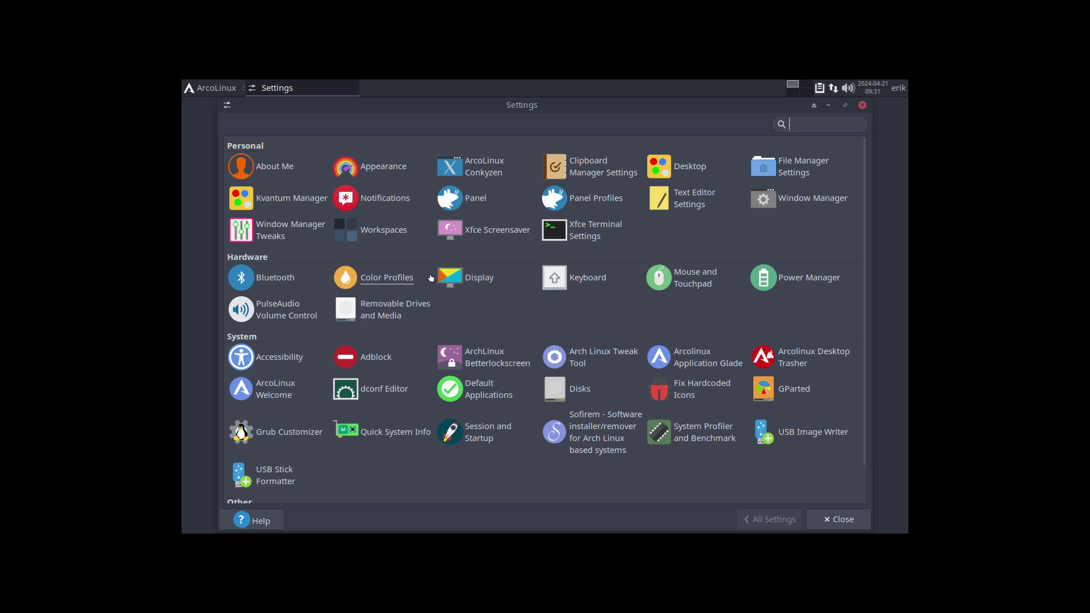
{"action": "left_click", "coordinate": [474, 277]}
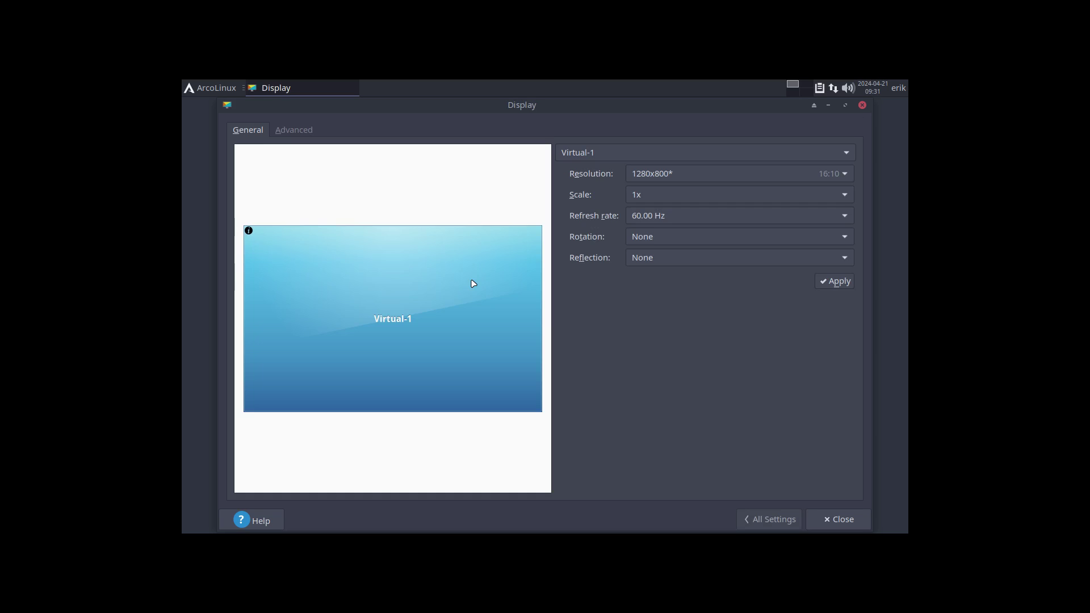
{"action": "left_click", "coordinate": [662, 180]}
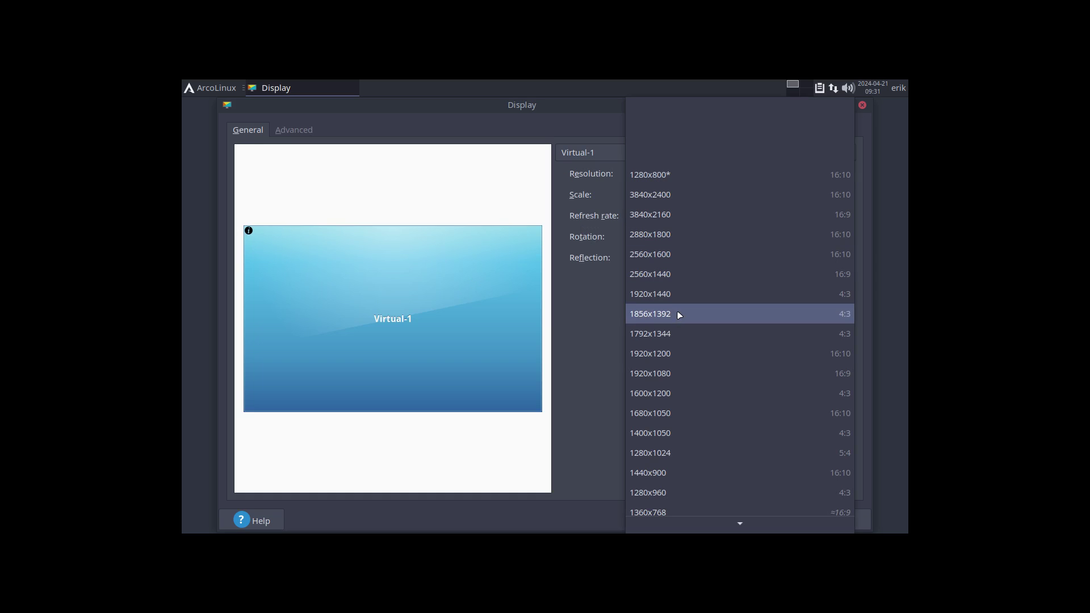
{"action": "left_click", "coordinate": [683, 373]}
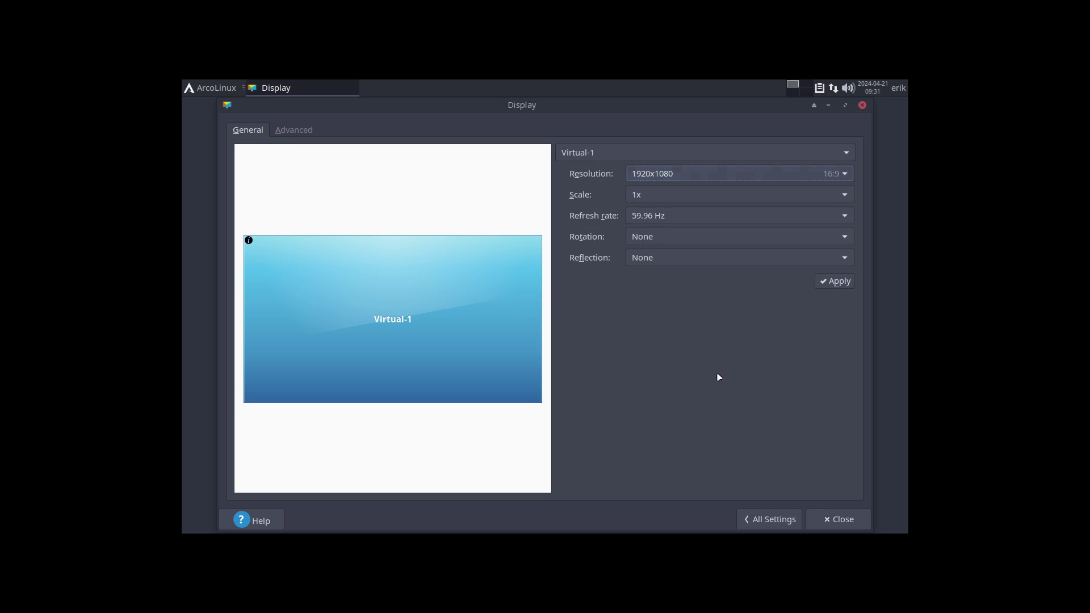
{"action": "left_click", "coordinate": [839, 284]}
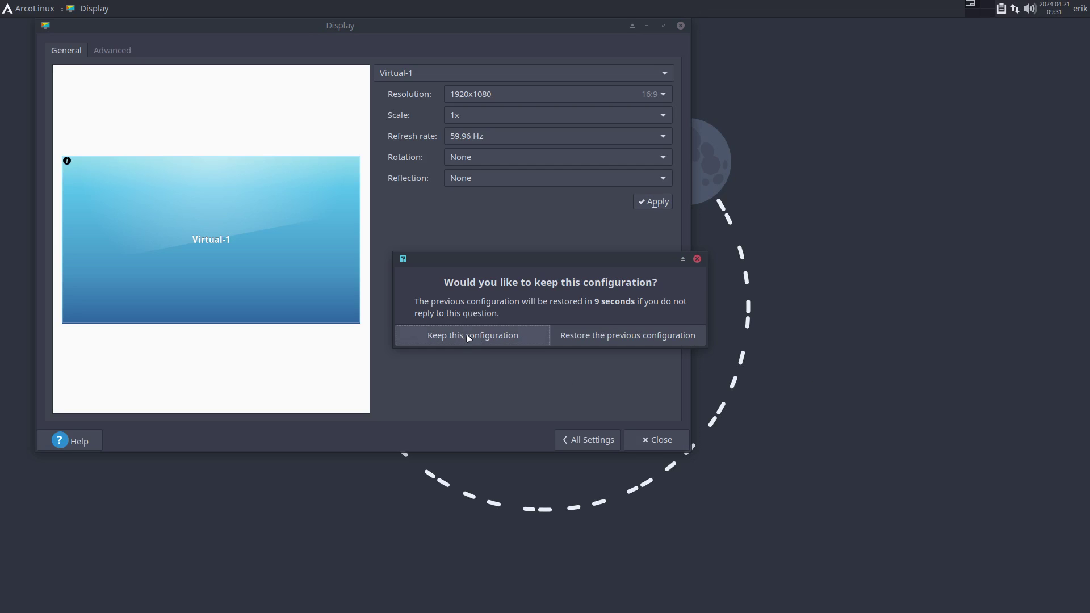
{"action": "left_click", "coordinate": [534, 335]}
{"action": "left_click", "coordinate": [635, 439]}
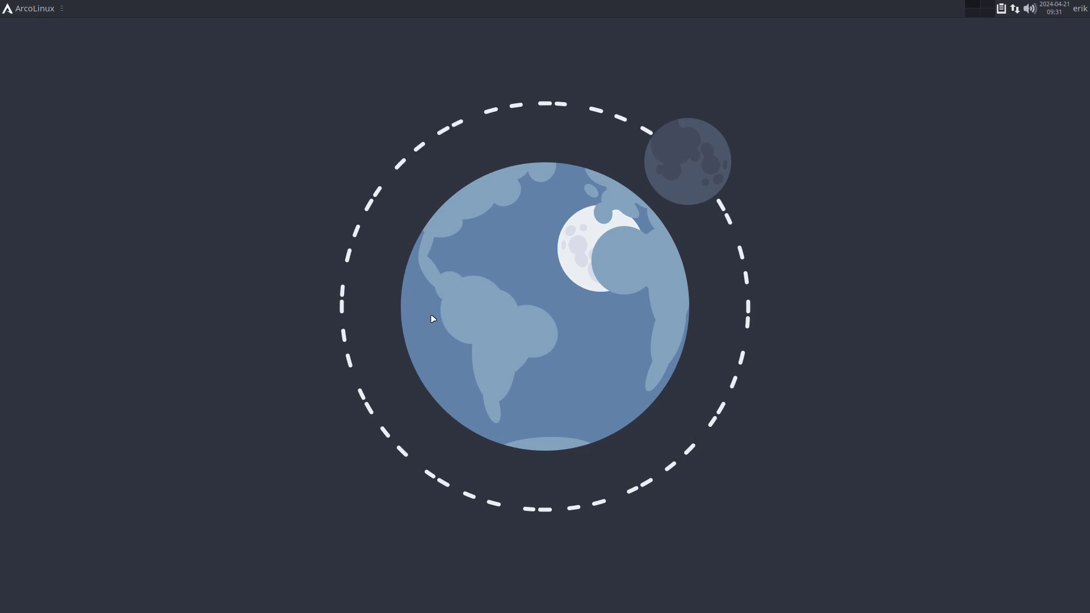
Step: Open a terminal and run 'sudo use', entering the administrator password
{"action": "key", "text": "ctrl+alt+t"}
{"action": "type", "text": "sudo"}
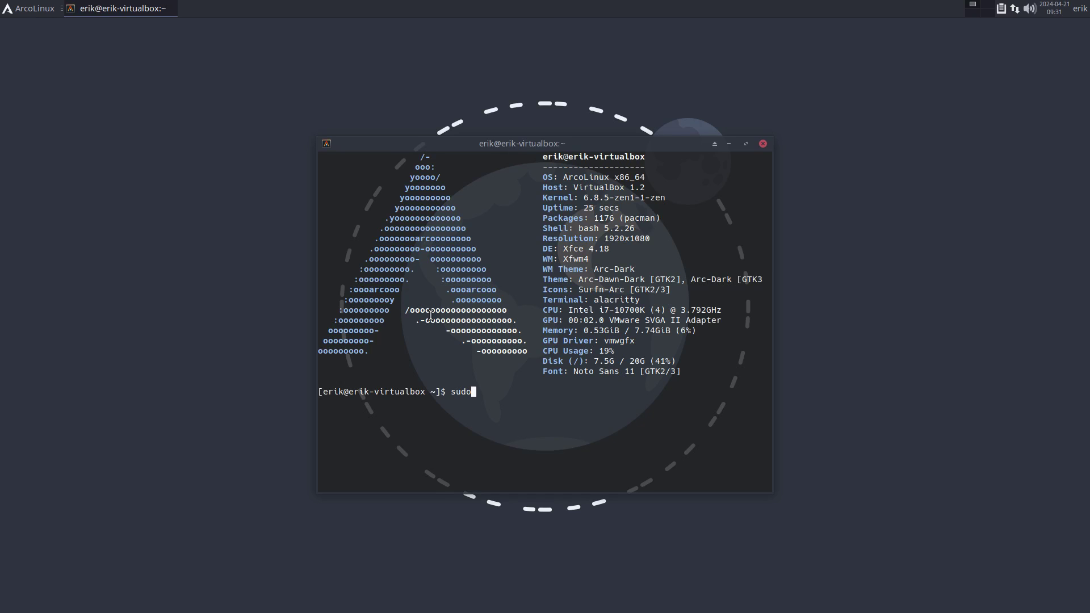
{"action": "type", "text": " use"}
{"action": "key", "text": "Return"}
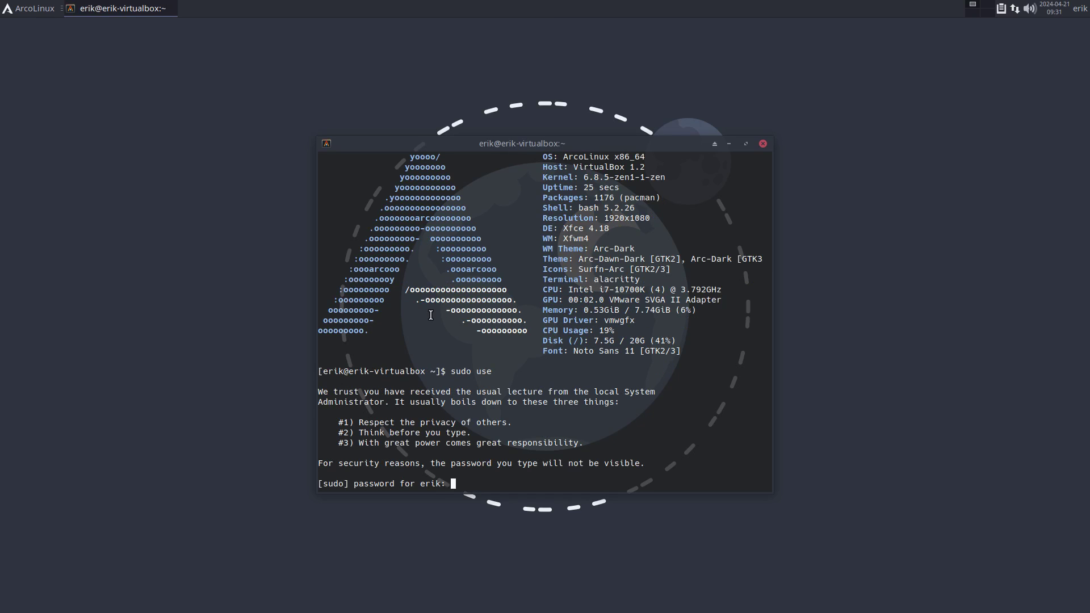
{"action": "key", "text": "Return"}
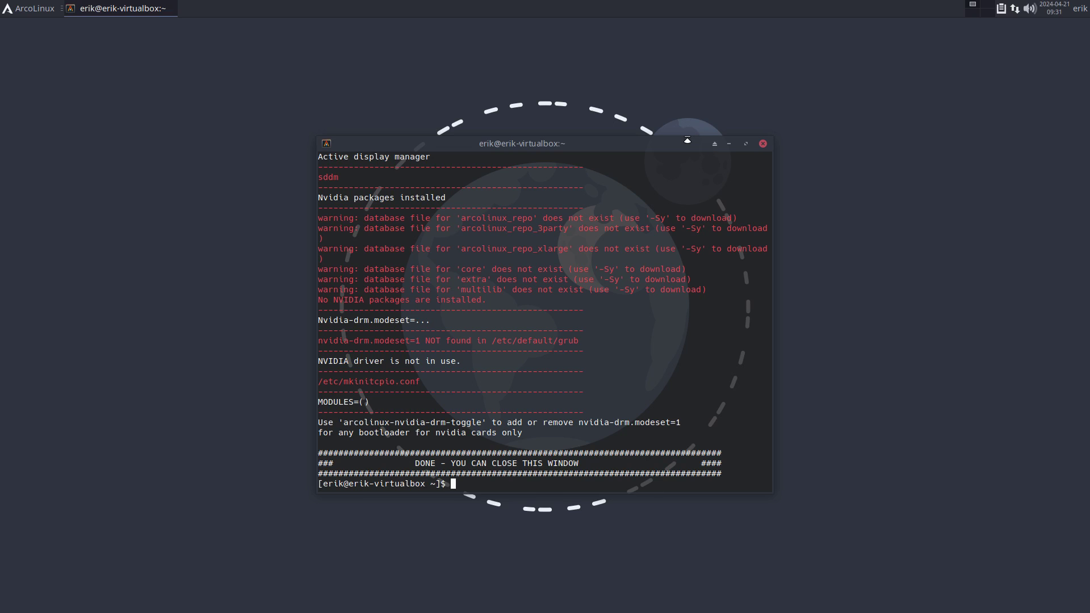
{"action": "left_click_drag", "start_coordinate": [686, 140], "coordinate": [641, 137]}
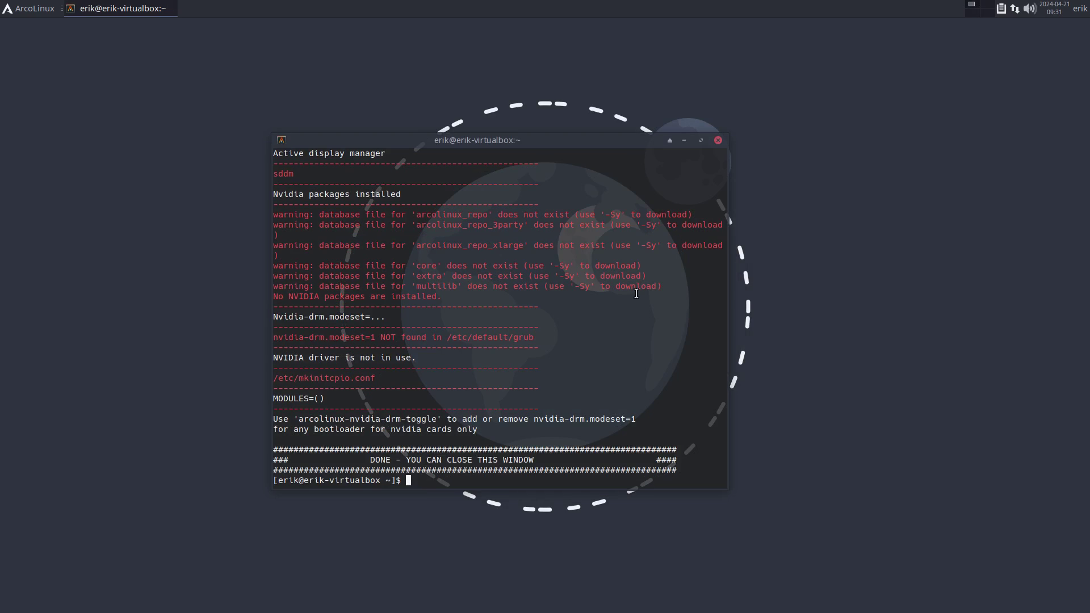
Step: Run 'update' and decline the 47-package upgrade with n
{"action": "type", "text": "update"}
{"action": "key", "text": "Return"}
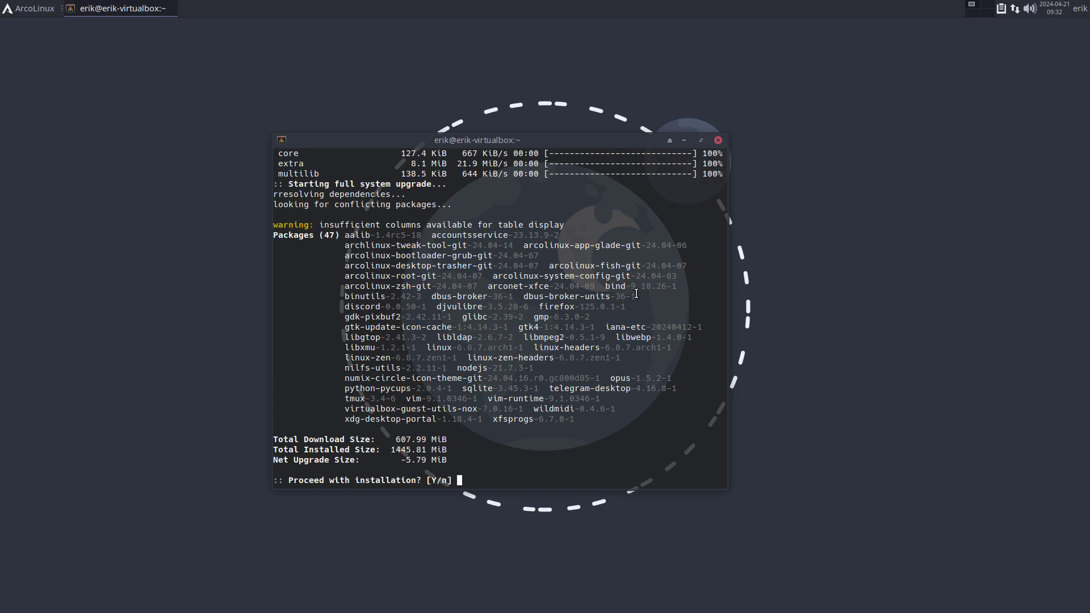
{"action": "type", "text": "n"}
{"action": "key", "text": "Return"}
Step: Rerun 'sudo use' to print the system report again
{"action": "type", "text": "sudo use"}
{"action": "key", "text": "Return"}
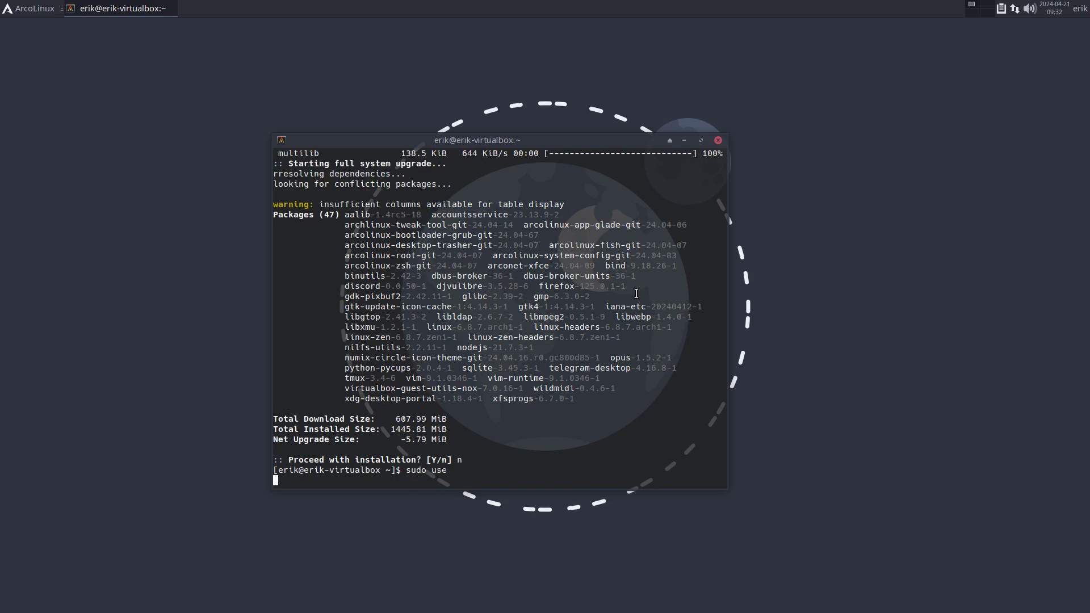
{"action": "left_click_drag", "start_coordinate": [550, 146], "coordinate": [553, 250]}
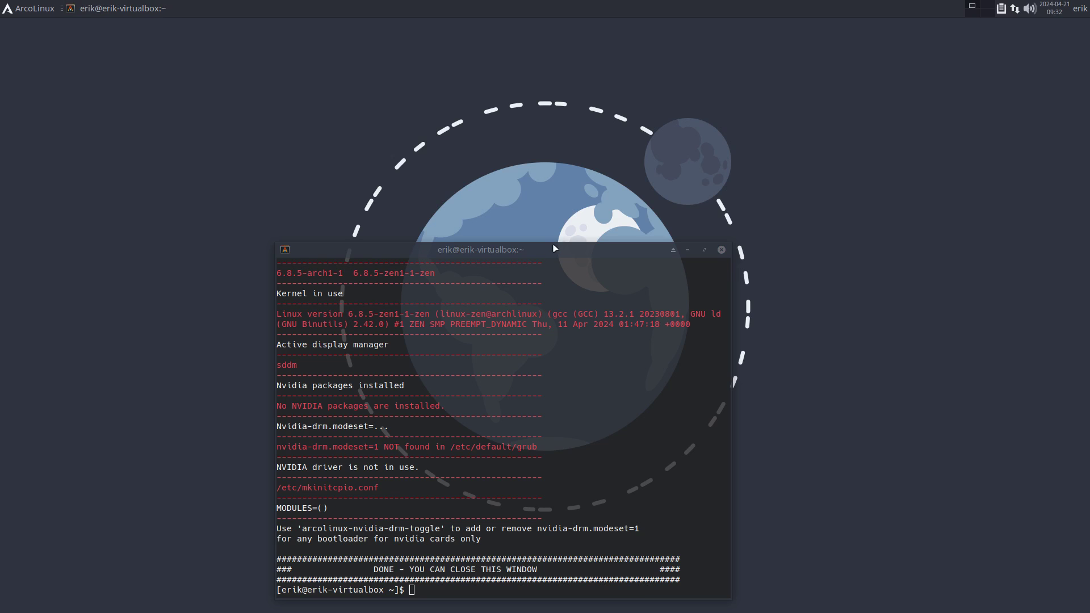
Step: Stretch the terminal to nearly full screen height to show the whole report
{"action": "left_click_drag", "start_coordinate": [554, 245], "coordinate": [580, 20]}
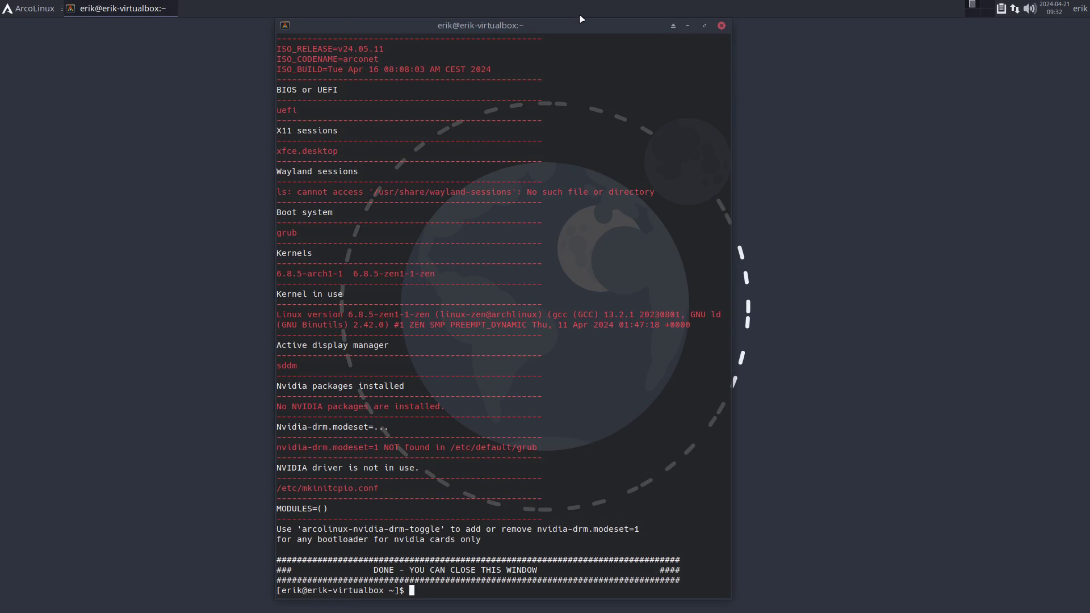
{"action": "scroll", "coordinate": [403, 63], "scroll_direction": "up", "scroll_amount": 1}
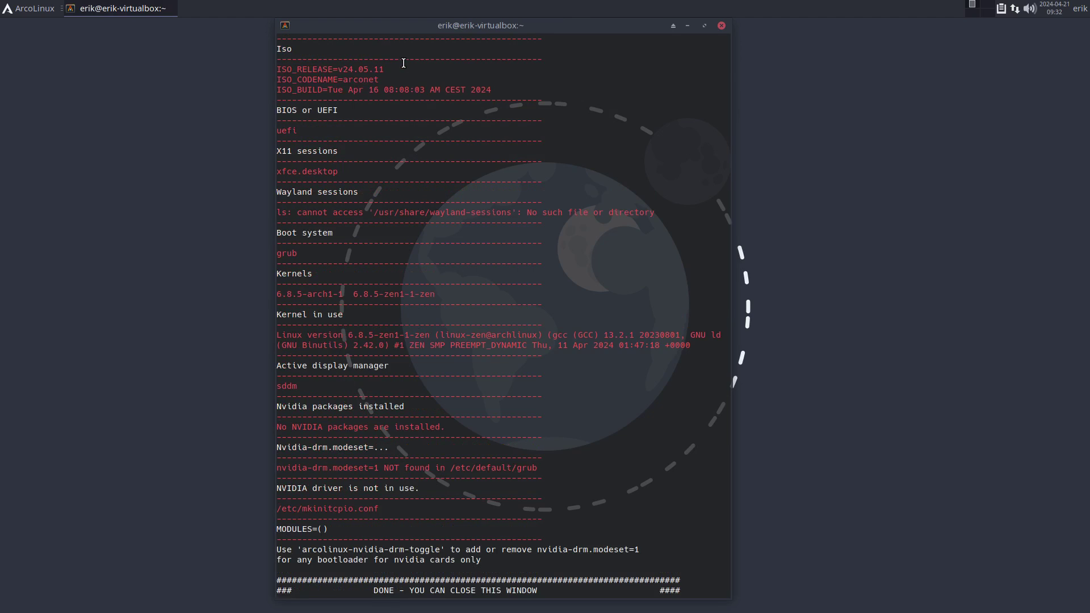
{"action": "scroll", "coordinate": [404, 63], "scroll_direction": "down", "scroll_amount": 1}
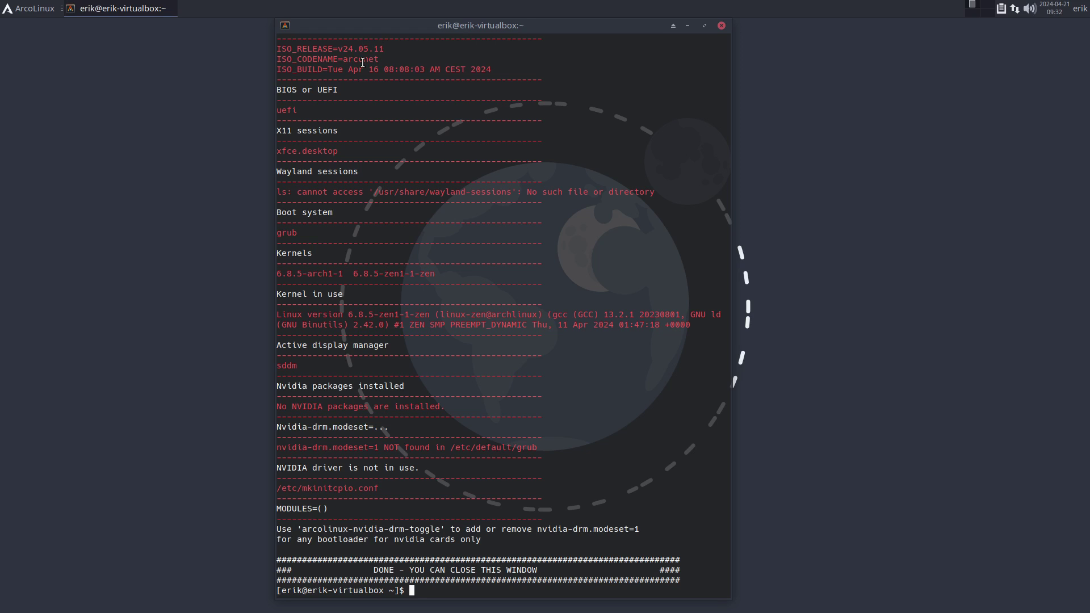
Step: Highlight report details: arconet codename, build date, uefi, xfce session, grub, kernel 6.8.5-zen1-1-zen
{"action": "double_click", "coordinate": [362, 62]}
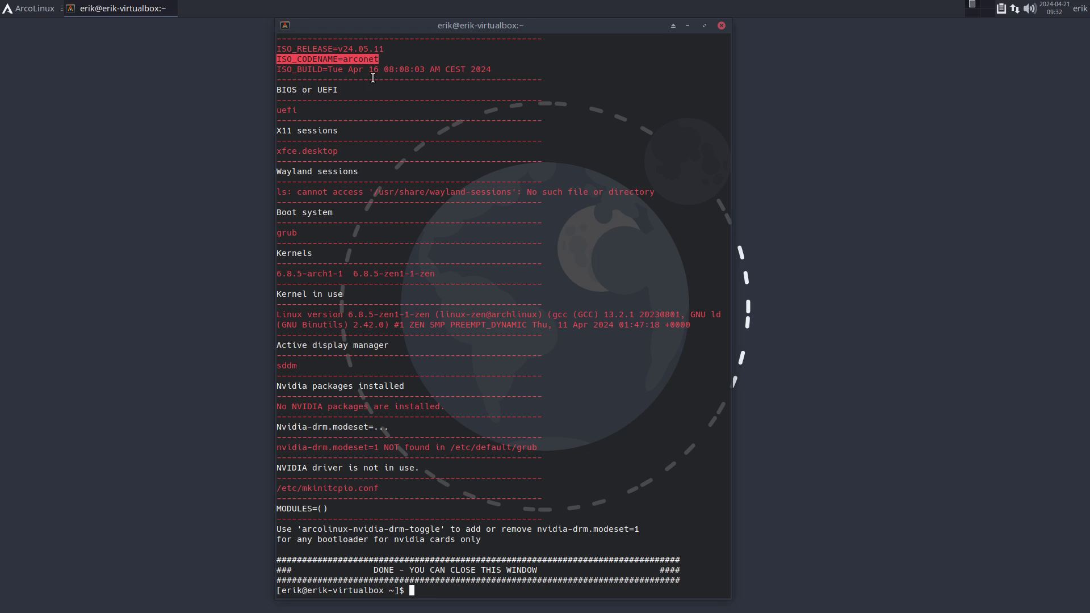
{"action": "double_click", "coordinate": [373, 69]}
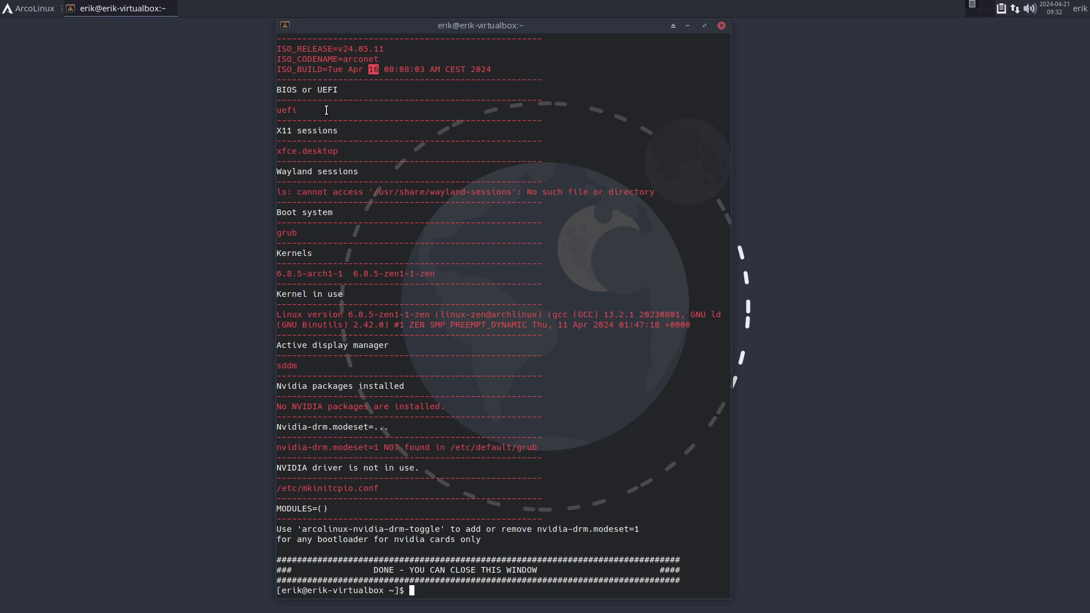
{"action": "double_click", "coordinate": [288, 90]}
{"action": "double_click", "coordinate": [288, 111]}
{"action": "double_click", "coordinate": [311, 130]}
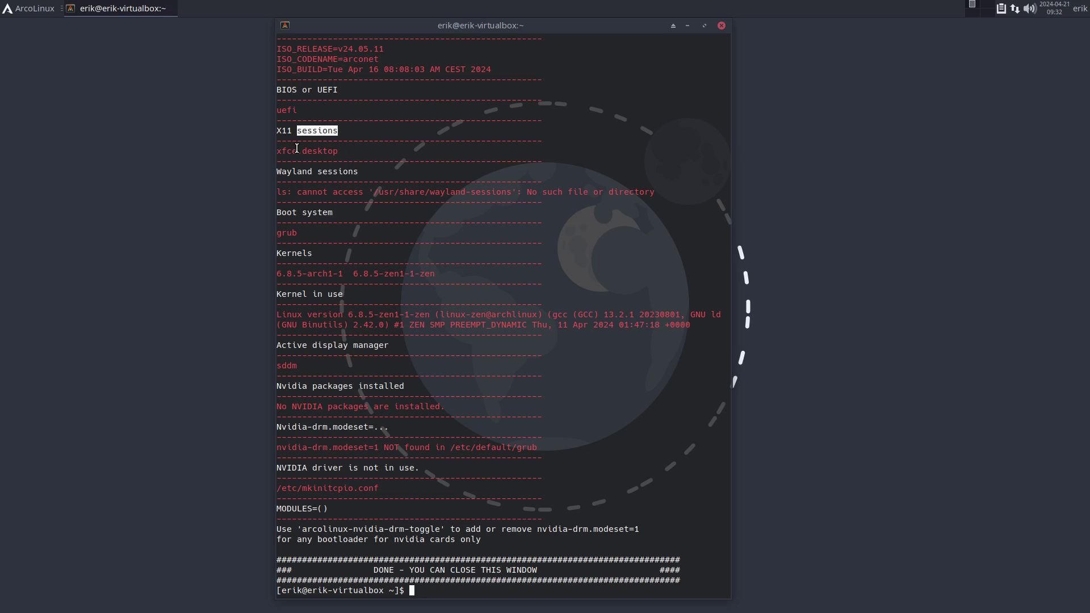
{"action": "double_click", "coordinate": [298, 151]}
{"action": "double_click", "coordinate": [314, 193]}
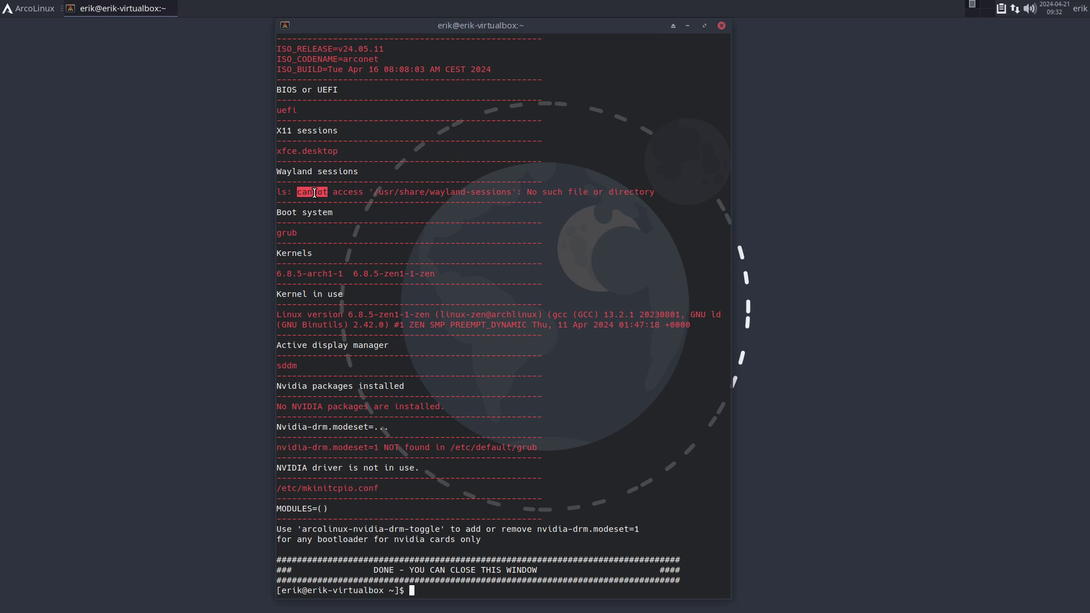
{"action": "double_click", "coordinate": [312, 212]}
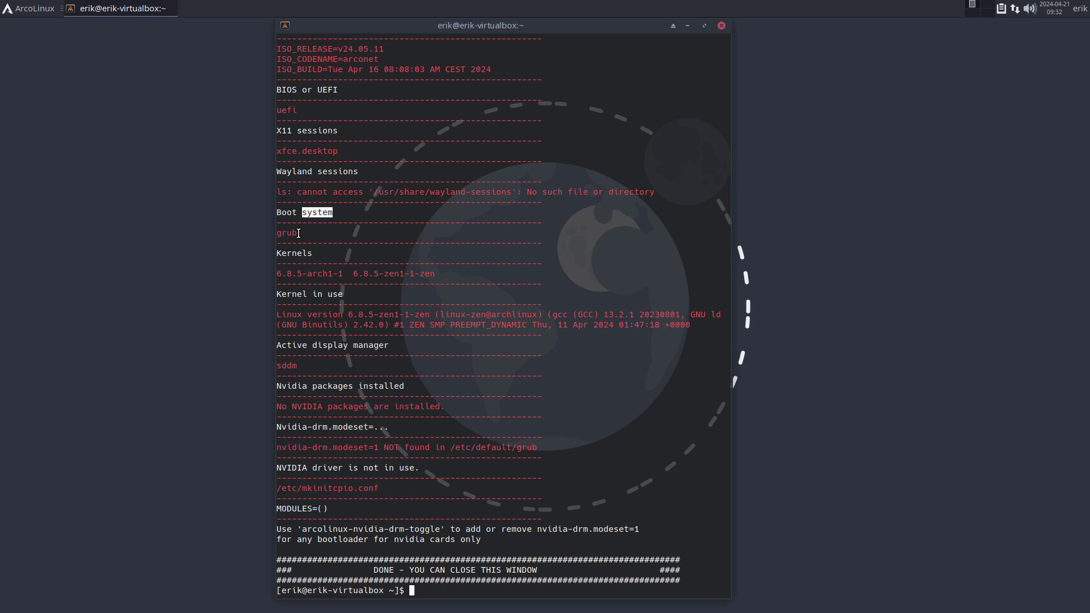
{"action": "double_click", "coordinate": [298, 232]}
{"action": "double_click", "coordinate": [369, 273]}
{"action": "left_click", "coordinate": [307, 273]}
Step: Highlight the sddm display manager, NVIDIA status and the nvidia-drm.modeset line
{"action": "double_click", "coordinate": [295, 365]}
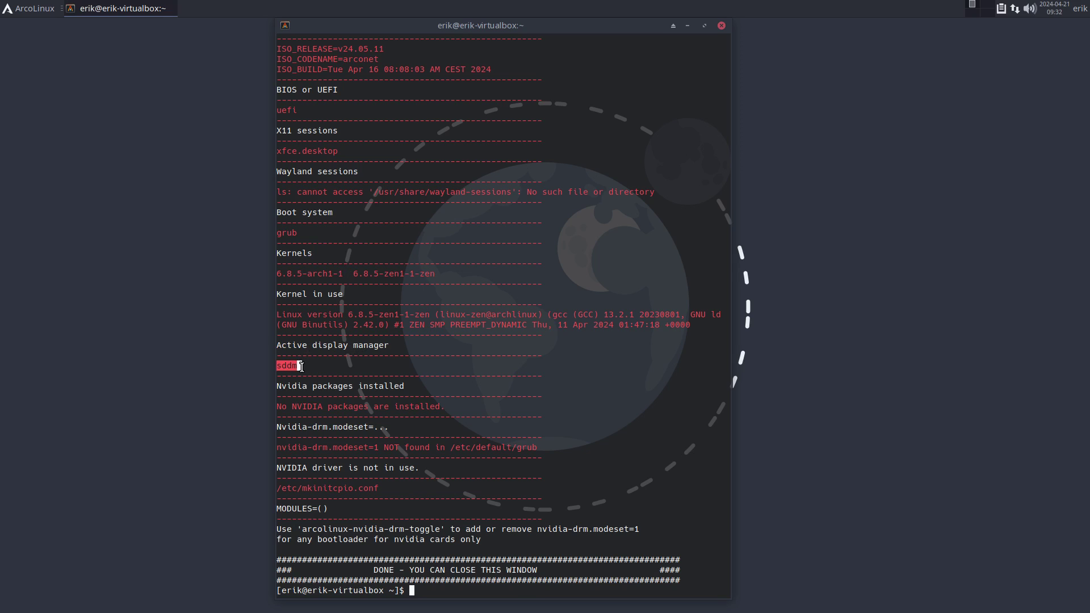
{"action": "double_click", "coordinate": [307, 404]}
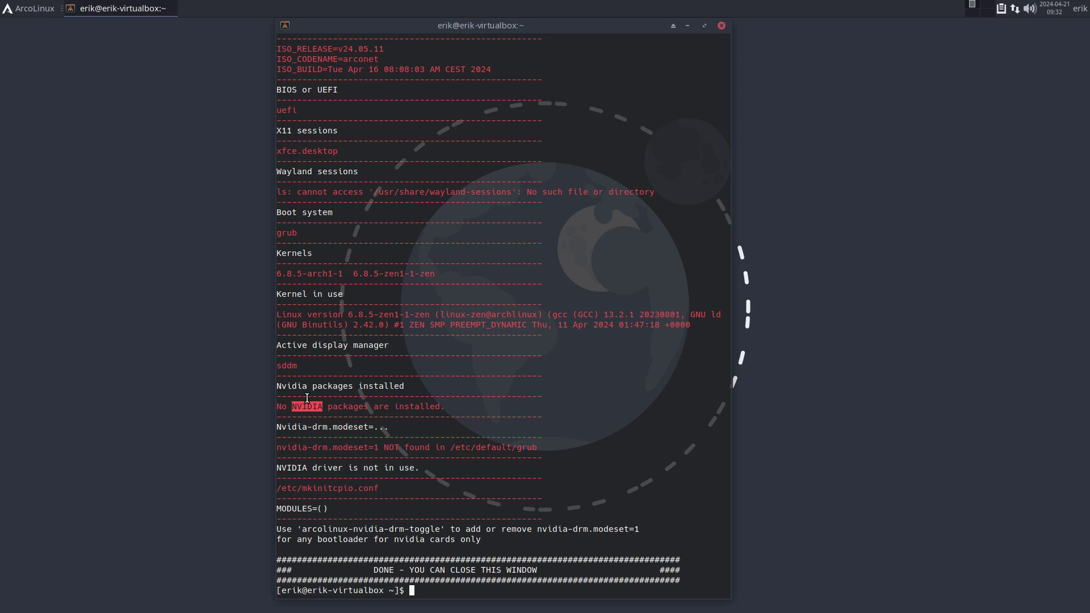
{"action": "left_click_drag", "start_coordinate": [387, 448], "coordinate": [278, 448]}
{"action": "left_click", "coordinate": [394, 451]}
Step: Open the Whisker application menu on its Favorites category from the ArcoLinux panel button
{"action": "left_click", "coordinate": [21, 7]}
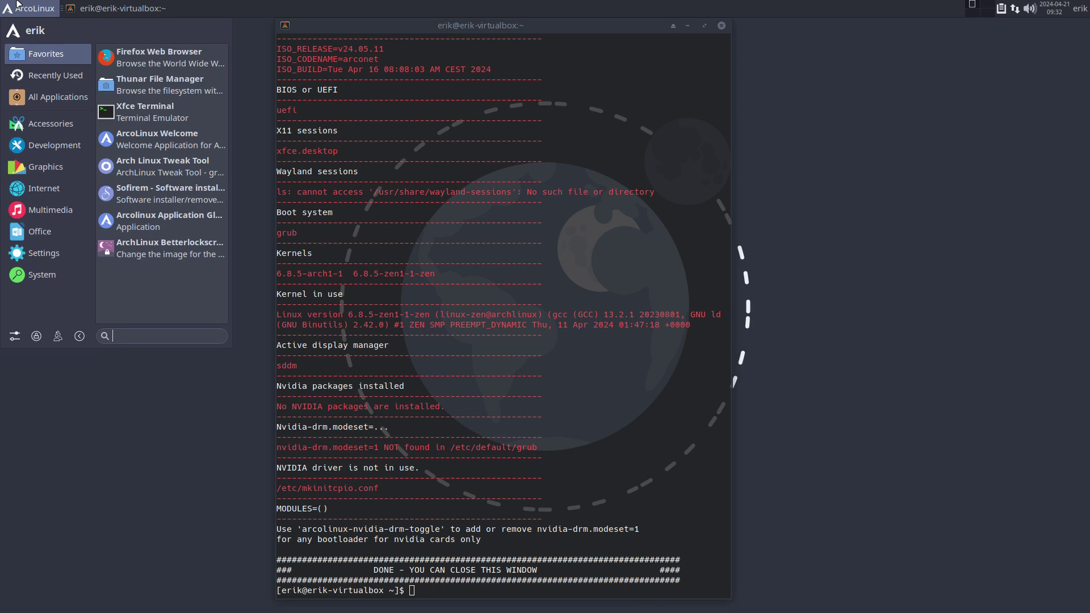